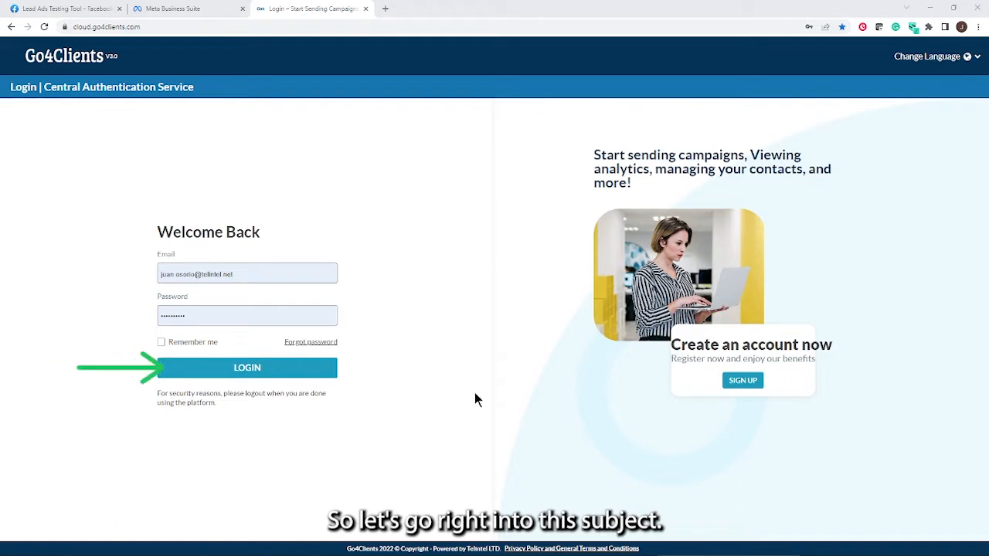
Step: Log in with the prefilled credentials and open the template library in the Drips section
click(224, 375)
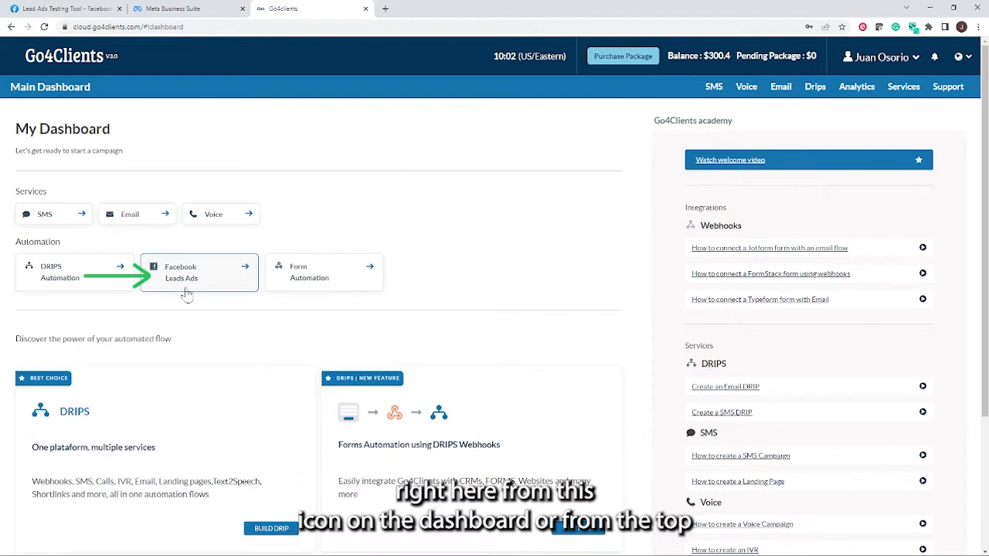
click(815, 91)
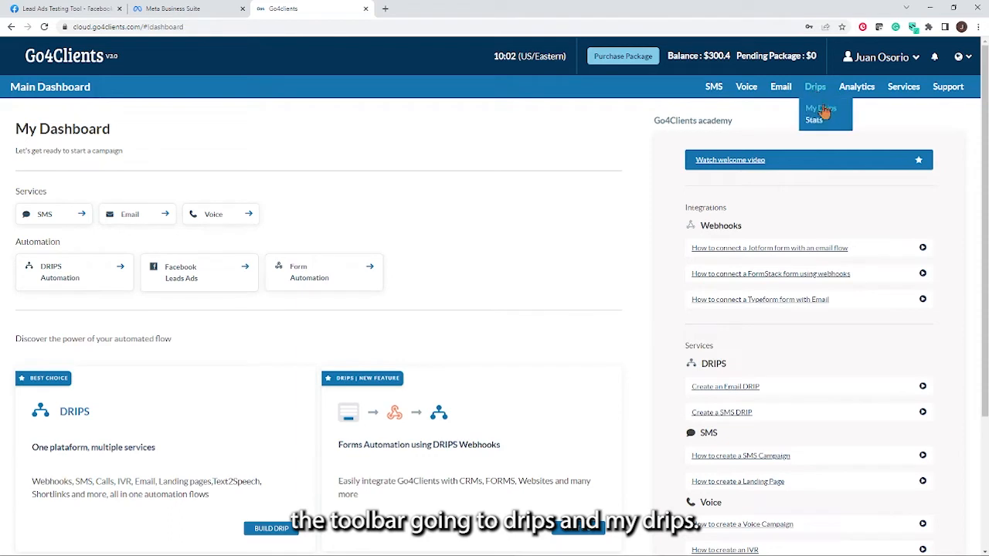
click(820, 108)
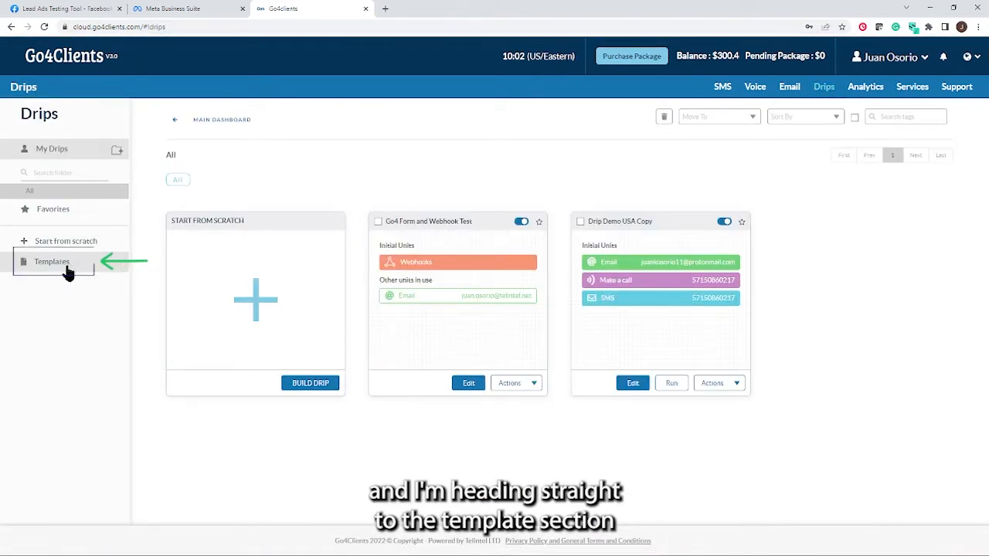
click(38, 264)
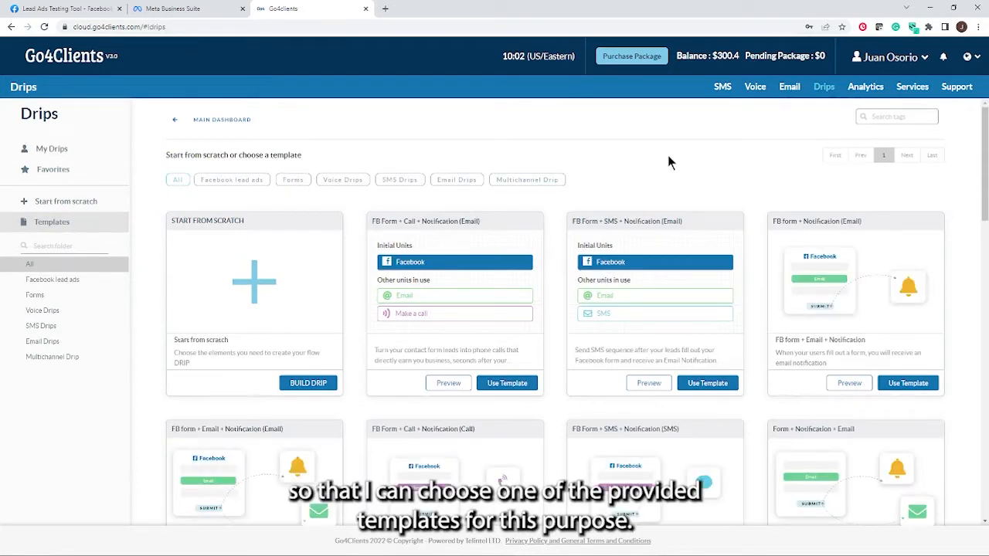
Step: Build a drip from the "FB form + Email + Notification (Email)" template using the first listed sender e-mail, and start its guided configuration
scroll(667, 155, down, 2)
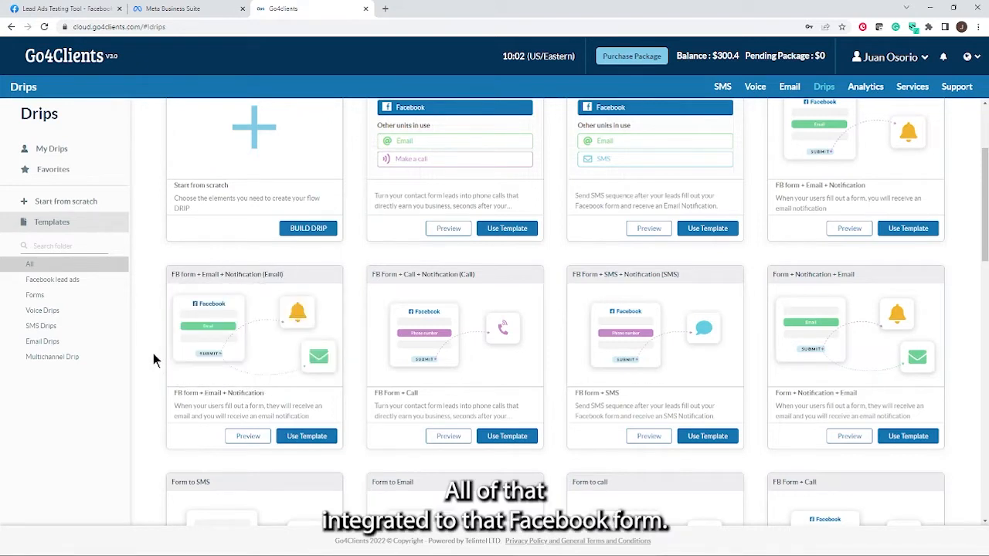
click(307, 437)
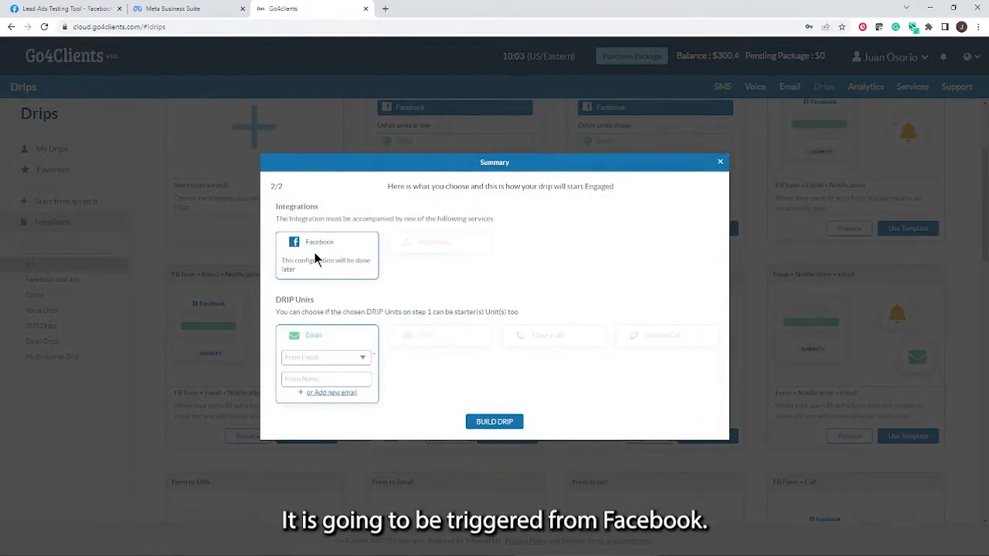
click(364, 363)
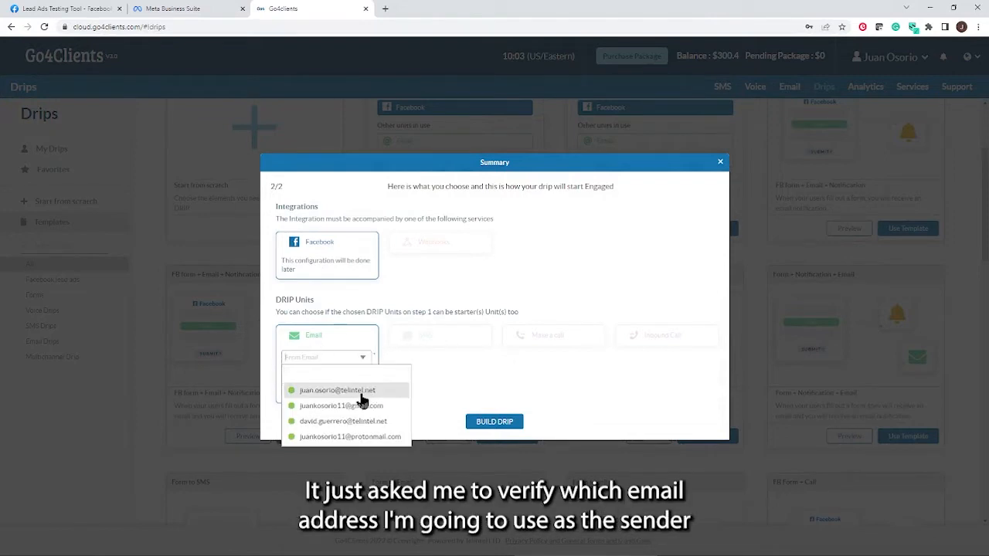
click(360, 392)
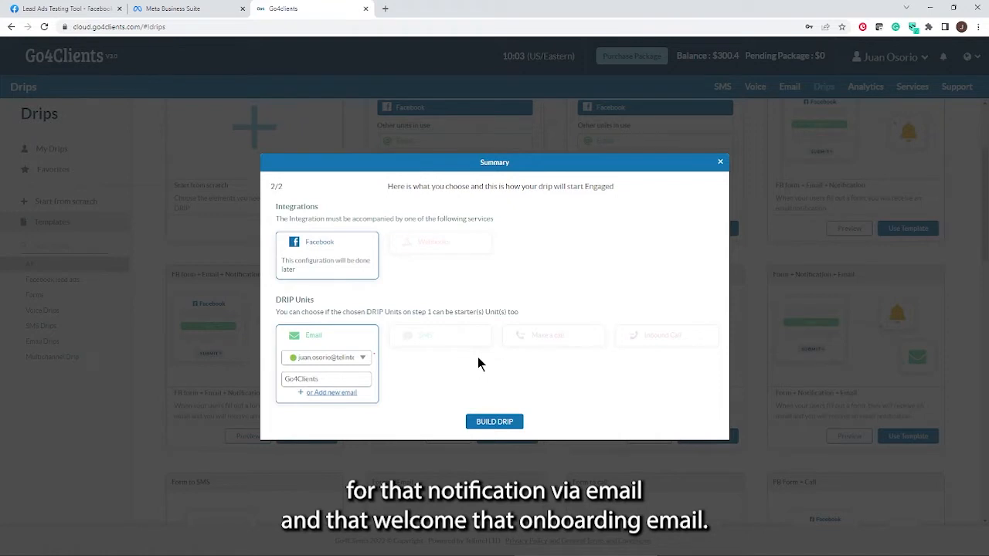
click(484, 423)
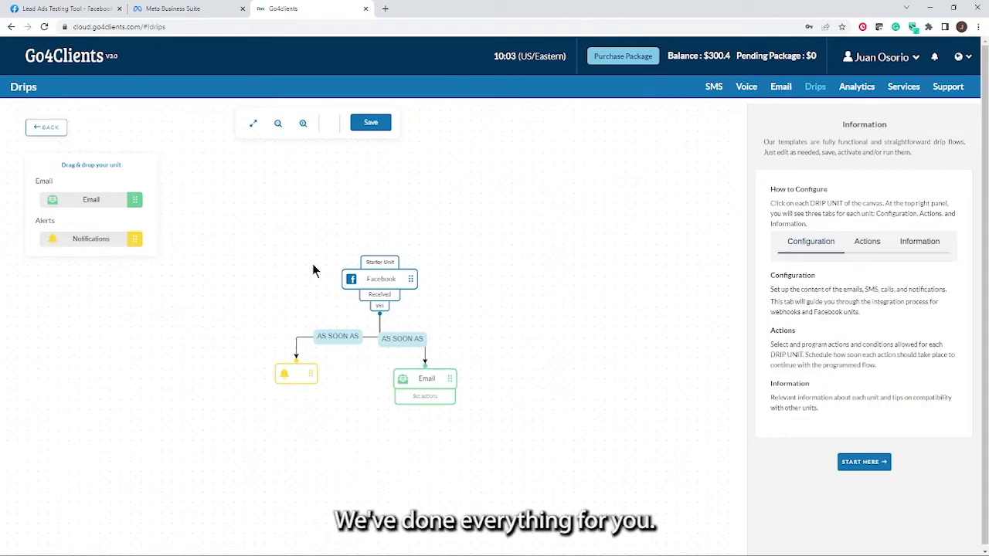
click(857, 463)
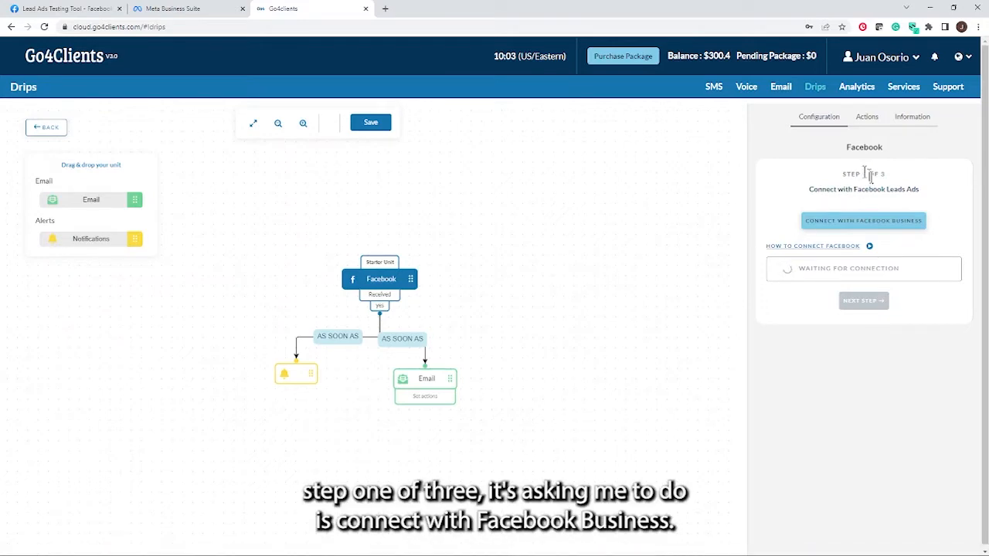
drag(885, 174, 842, 171)
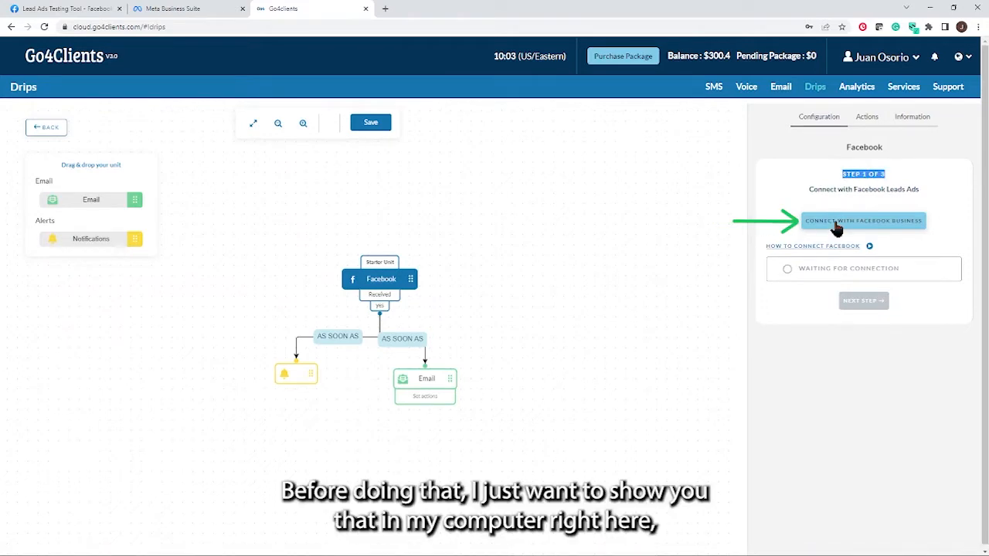
Step: Switch to Meta Business Suite and examine the question and contact fields in the preview of the "Go4 Demo With Webhook from FB" form
click(218, 12)
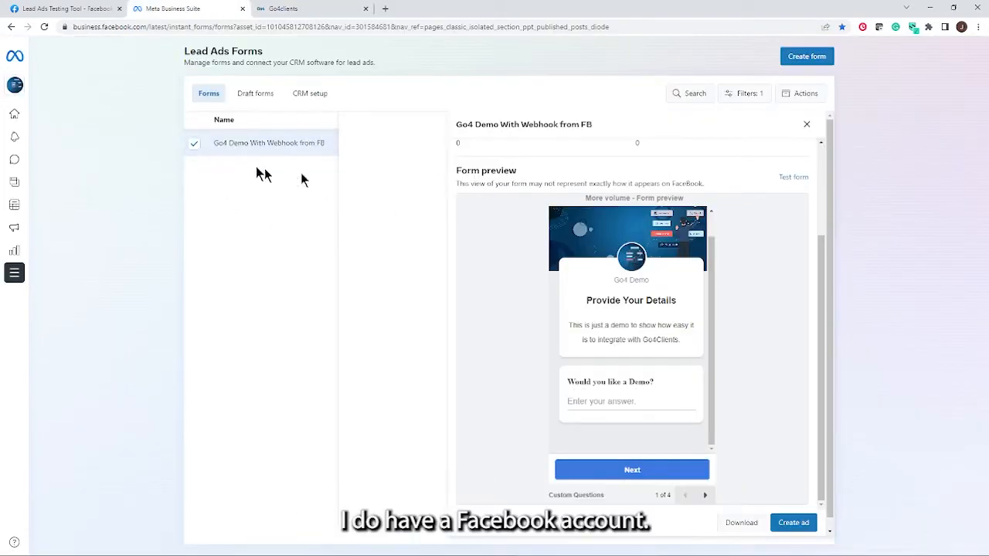
click(194, 147)
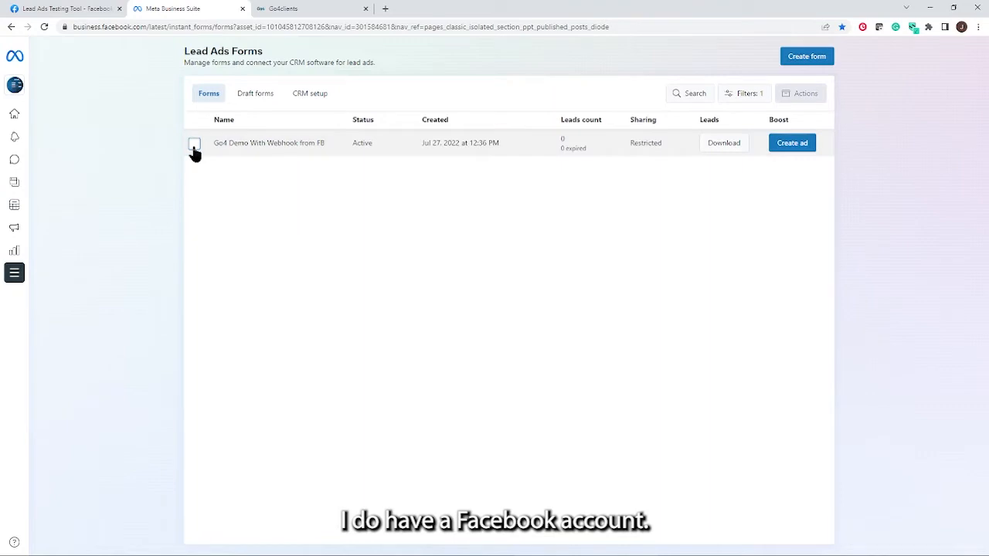
click(195, 147)
scroll(701, 321, down, 1)
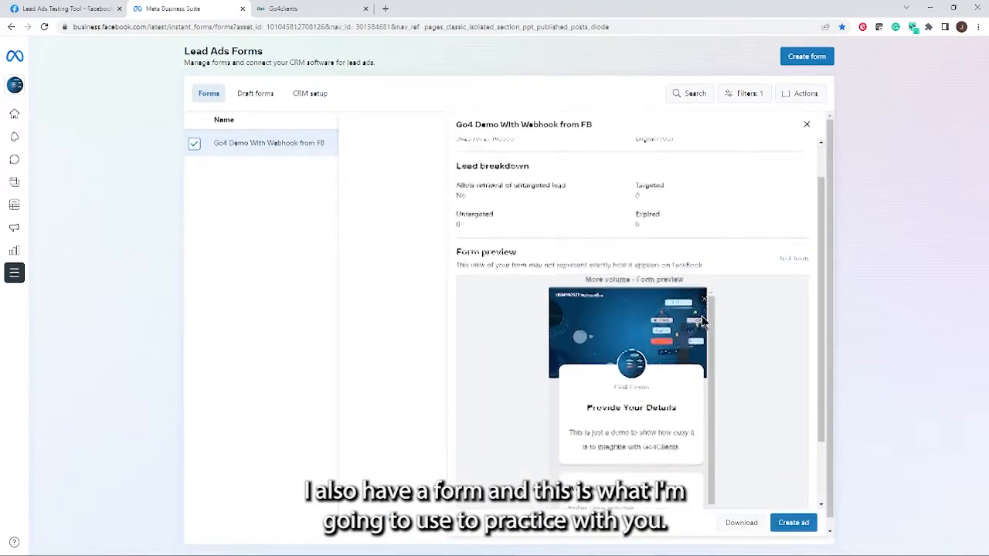
scroll(701, 321, down, 1)
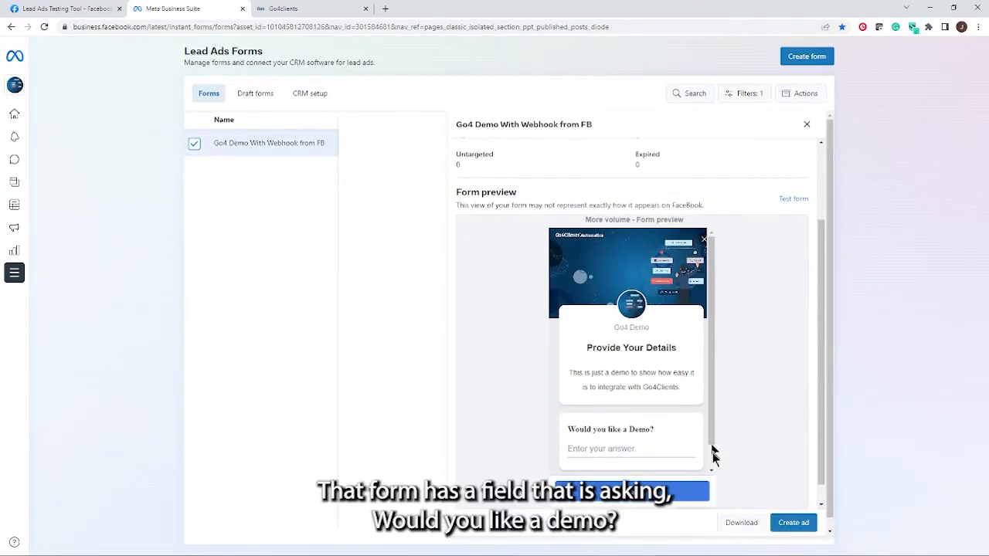
scroll(712, 454, down, 1)
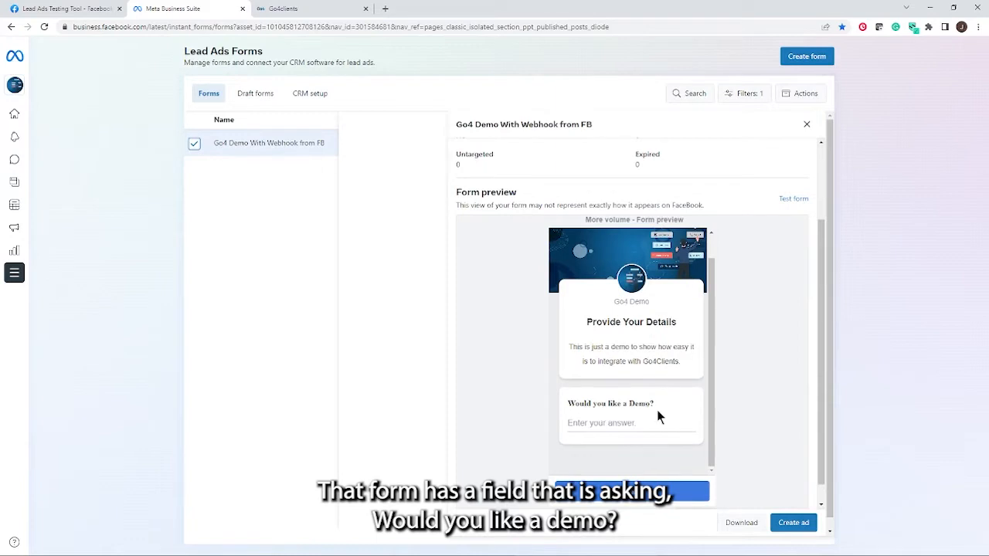
drag(648, 408, 567, 403)
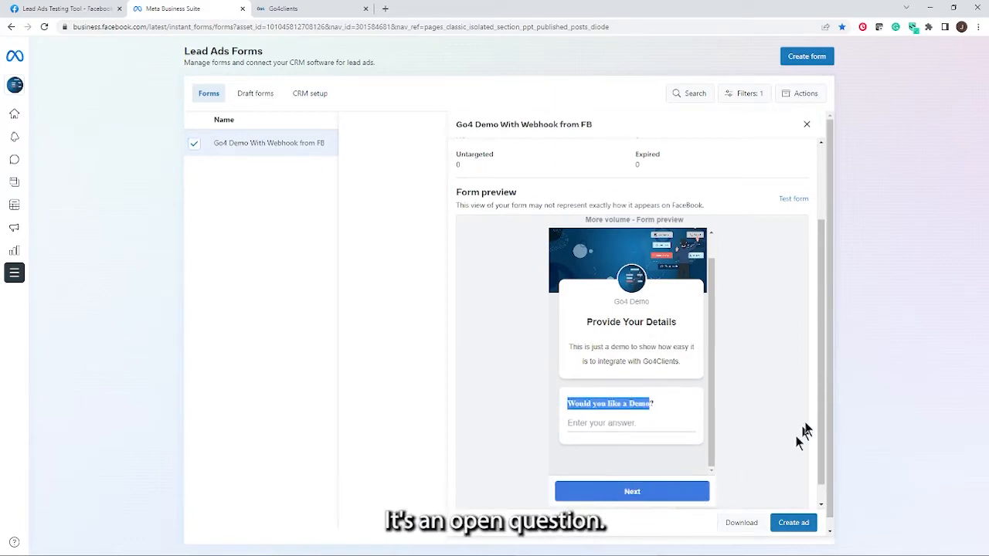
scroll(801, 432, down, 1)
click(703, 487)
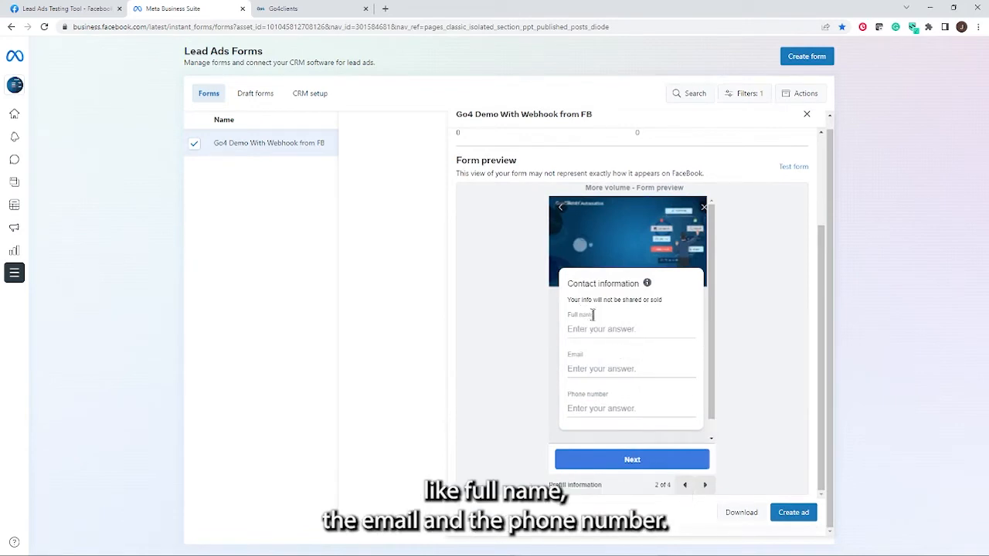
drag(593, 314, 568, 315)
drag(587, 357, 568, 354)
click(605, 394)
drag(606, 395, 574, 394)
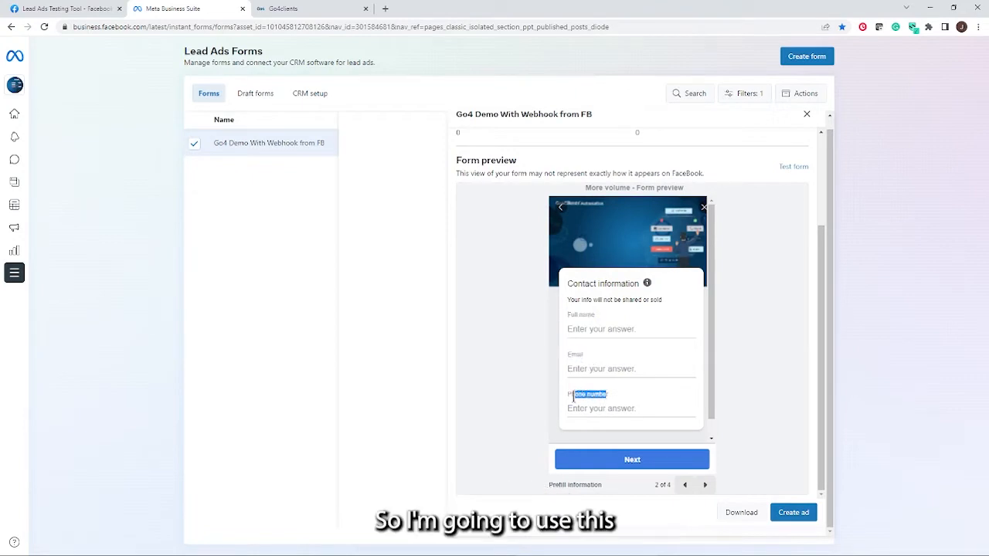
Step: Return to Go4Clients and connect the drip's Facebook unit to the previously linked Facebook account, proceeding to form integration
click(334, 17)
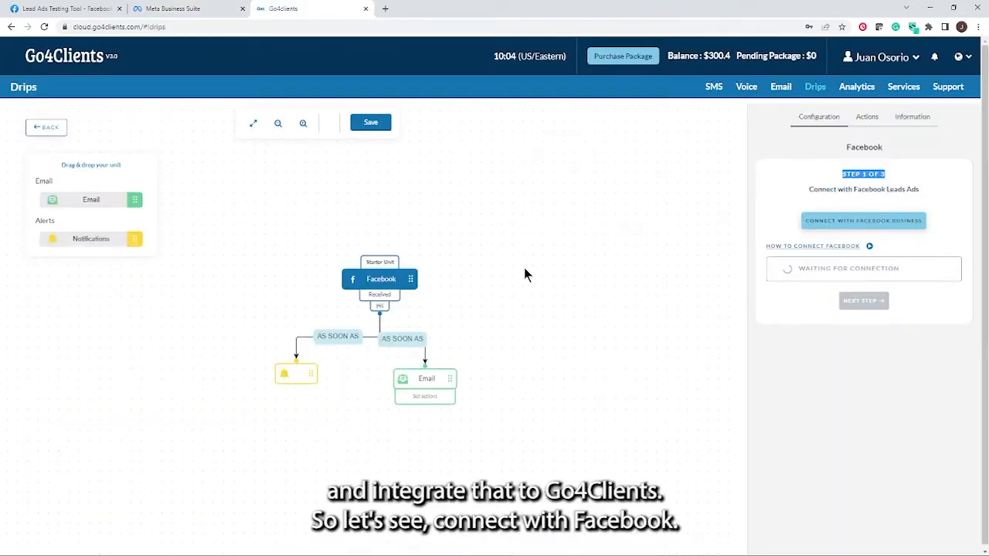
click(844, 223)
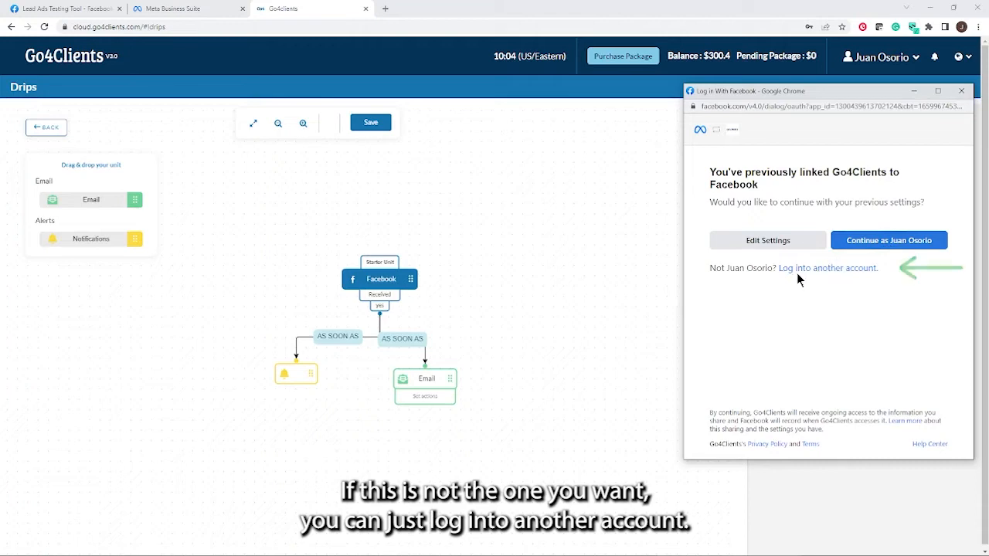
click(888, 242)
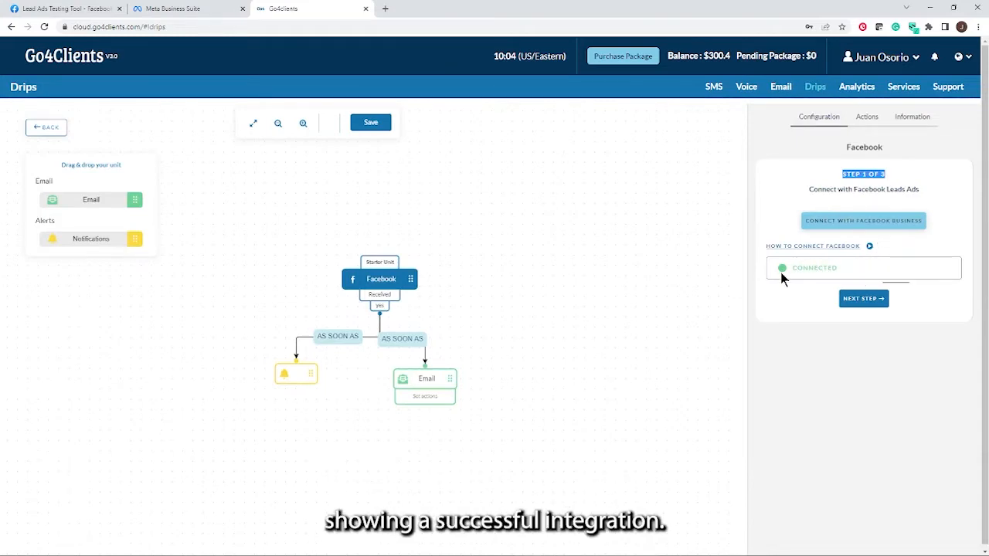
click(857, 299)
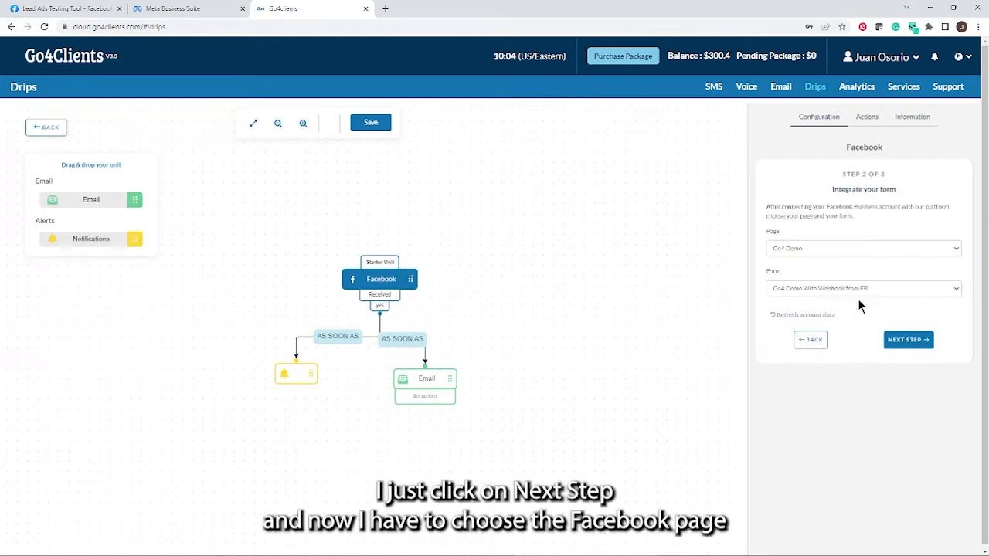
Step: Integrate the "Go4 Demo" page and its "Go4 Demo With Webhook from FB" form, and continue to the field mapping
click(956, 249)
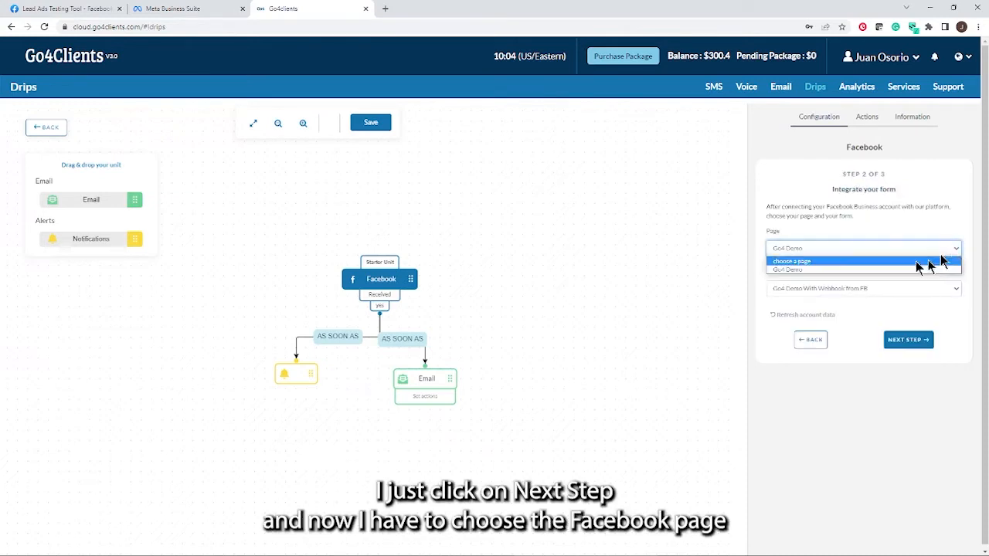
click(789, 270)
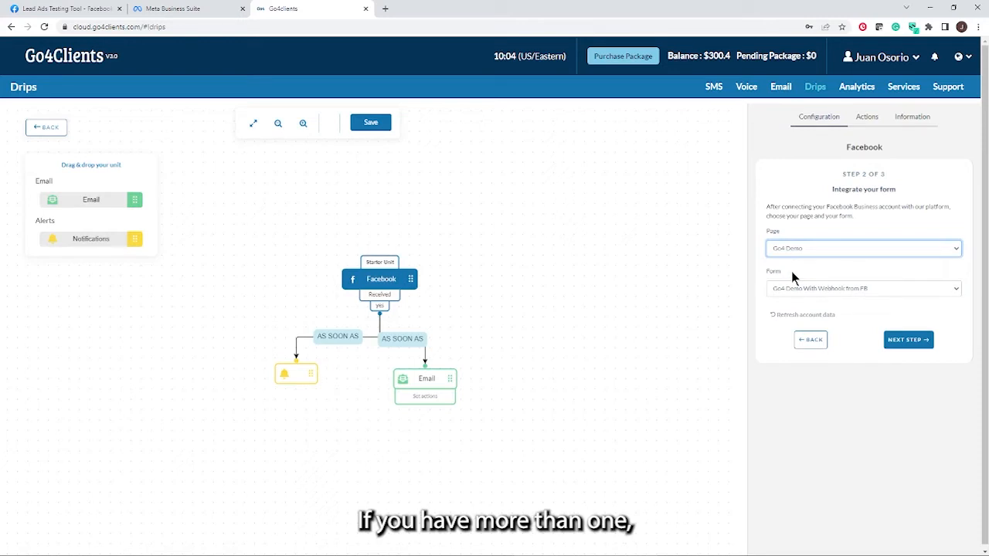
click(959, 249)
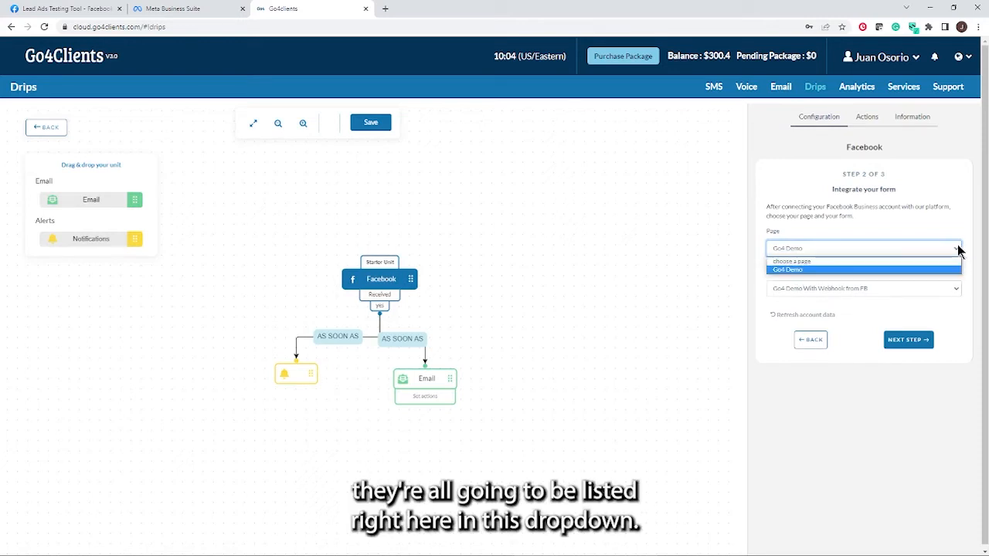
click(822, 270)
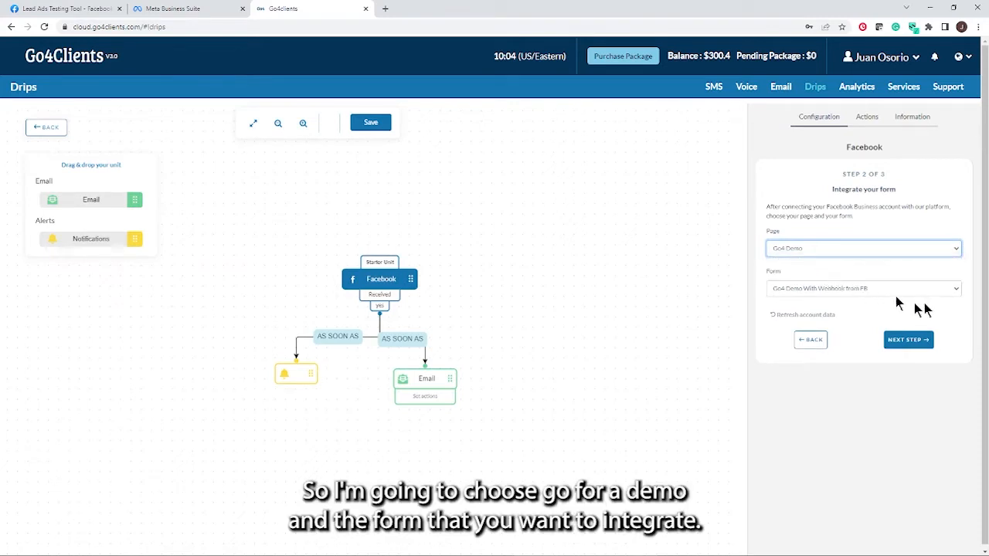
click(958, 288)
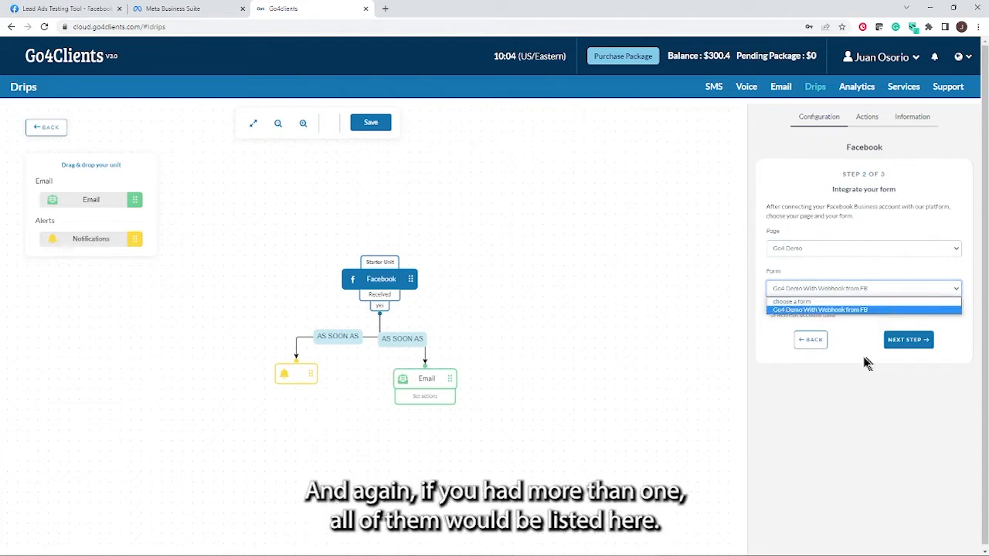
click(856, 309)
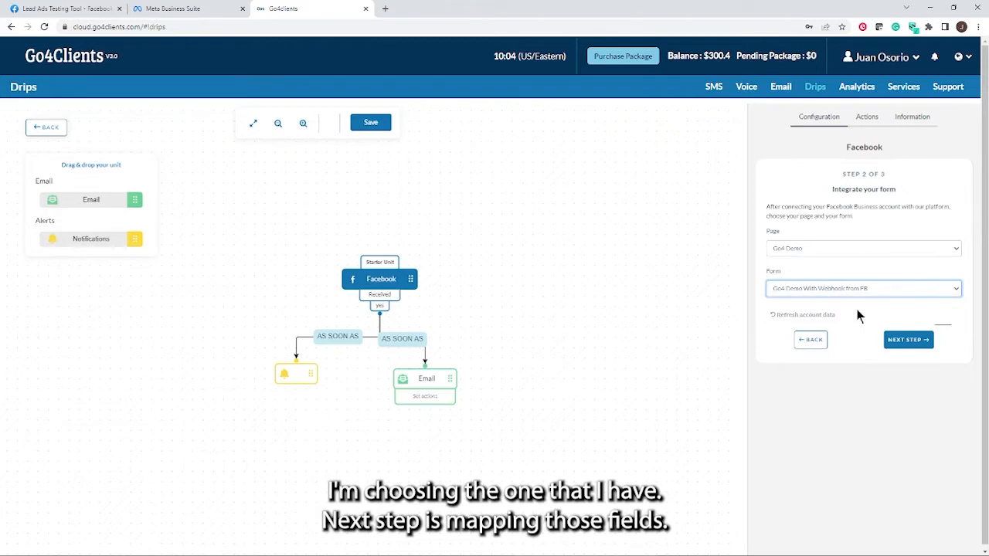
click(896, 341)
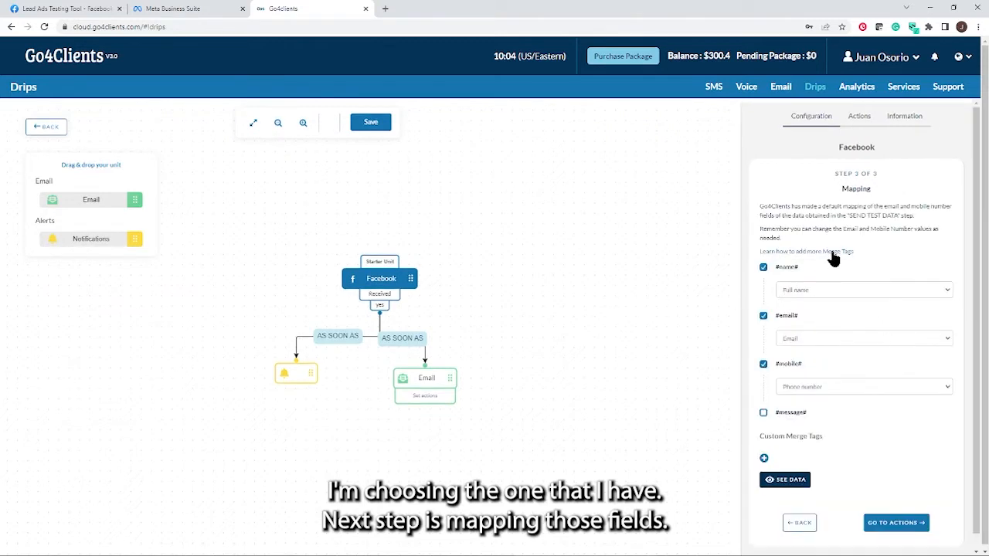
Step: Map the #name# merge tag to the form's Full name field and #email# to its Email field
scroll(879, 276, down, 1)
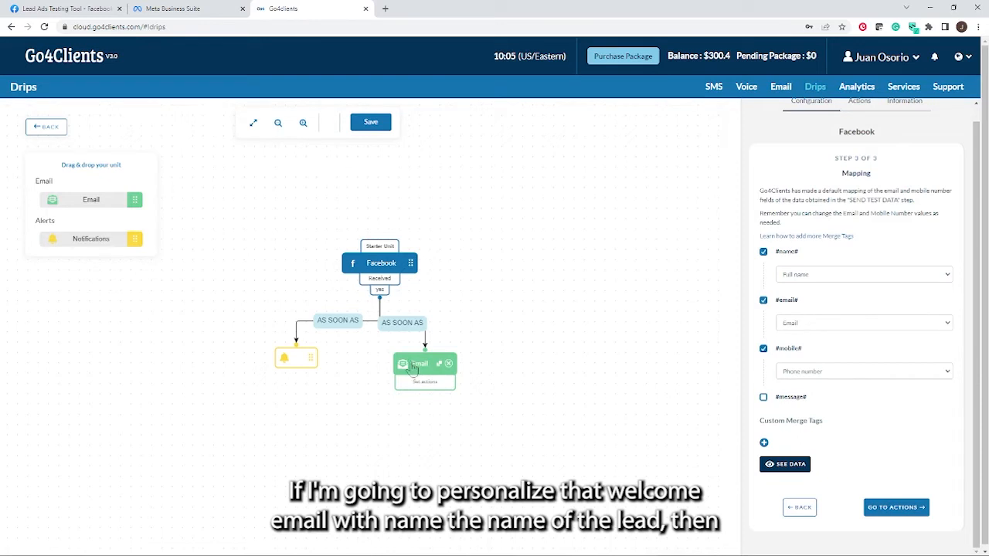
click(947, 276)
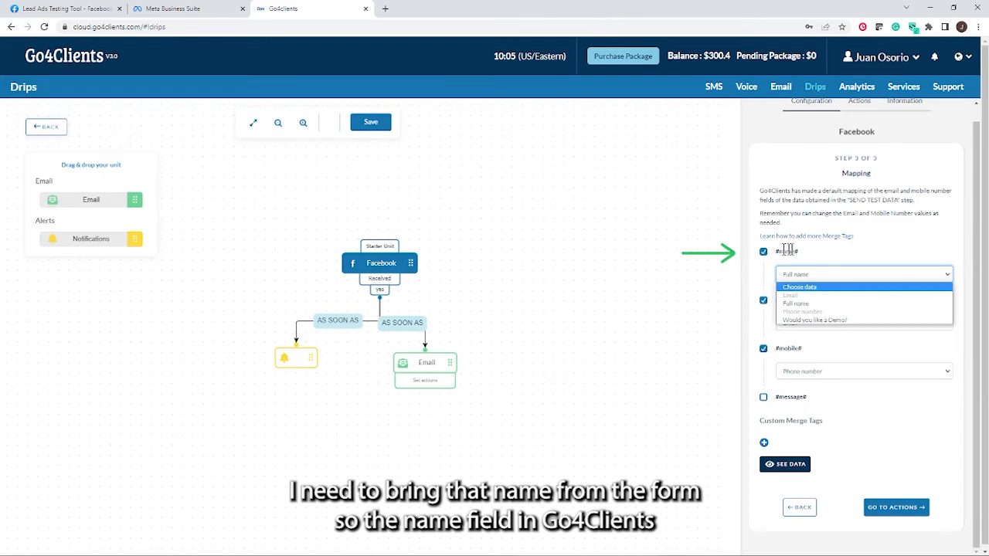
click(817, 303)
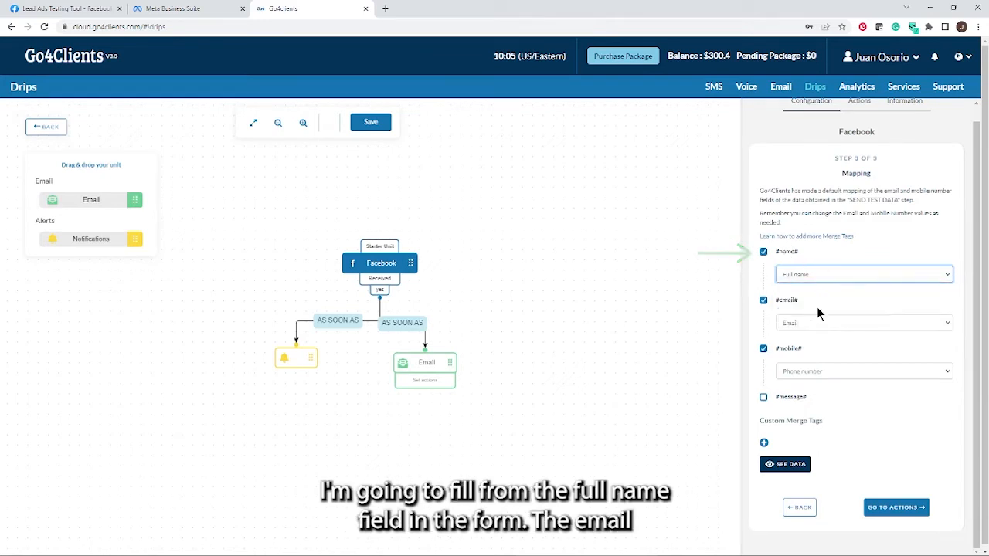
click(944, 326)
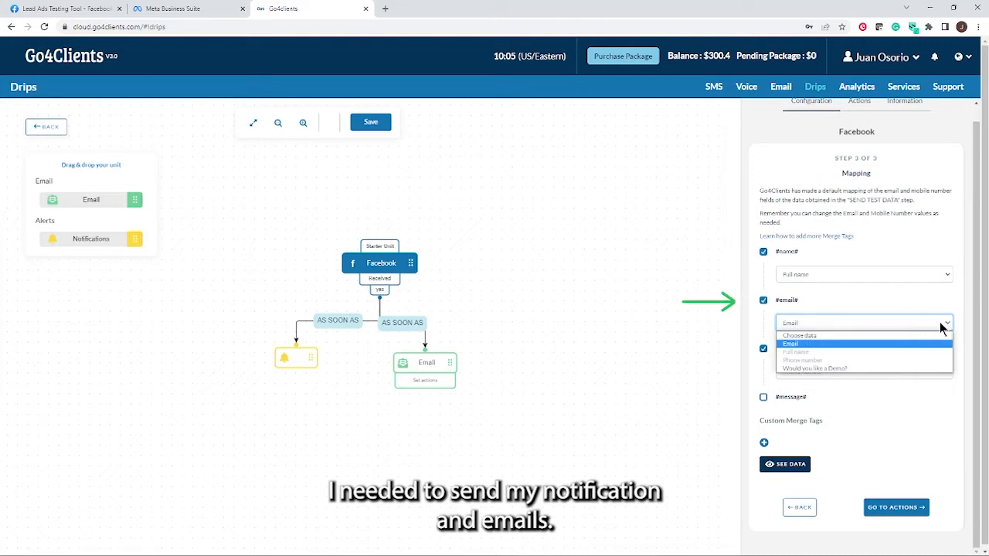
click(817, 347)
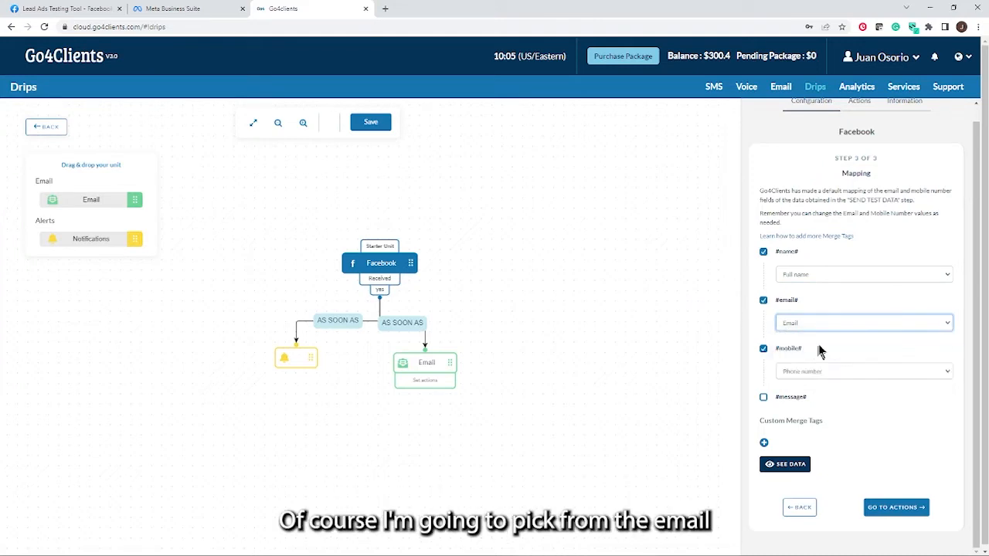
Step: Map the #mobile# merge tag to Phone number, then enable #message# and map it to "Would you like a Demo?"
scroll(931, 344, down, 1)
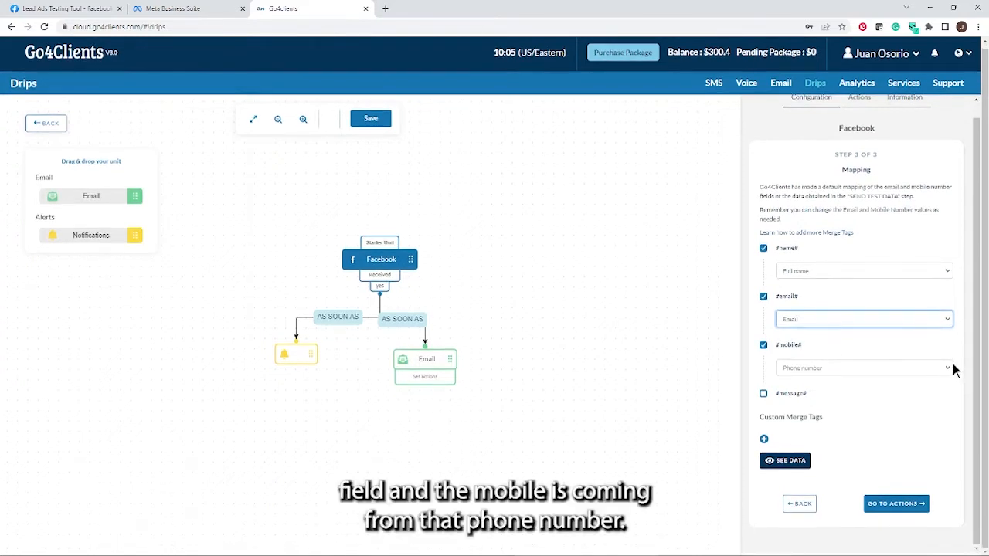
click(948, 369)
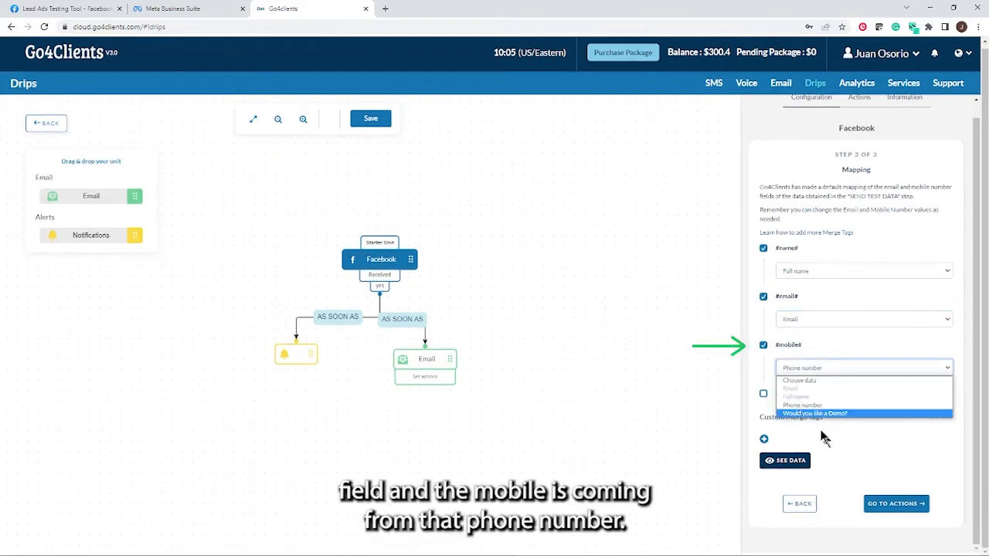
click(824, 407)
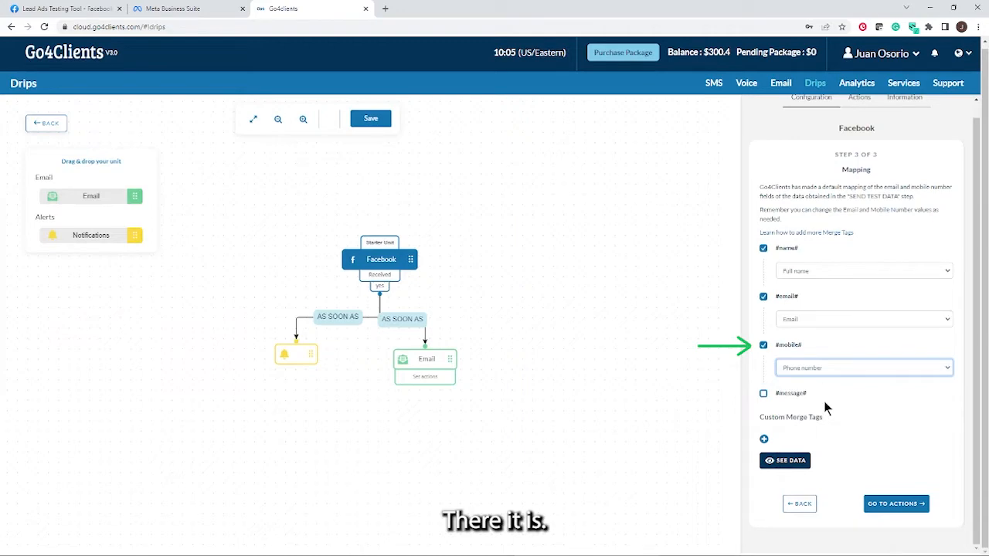
click(763, 394)
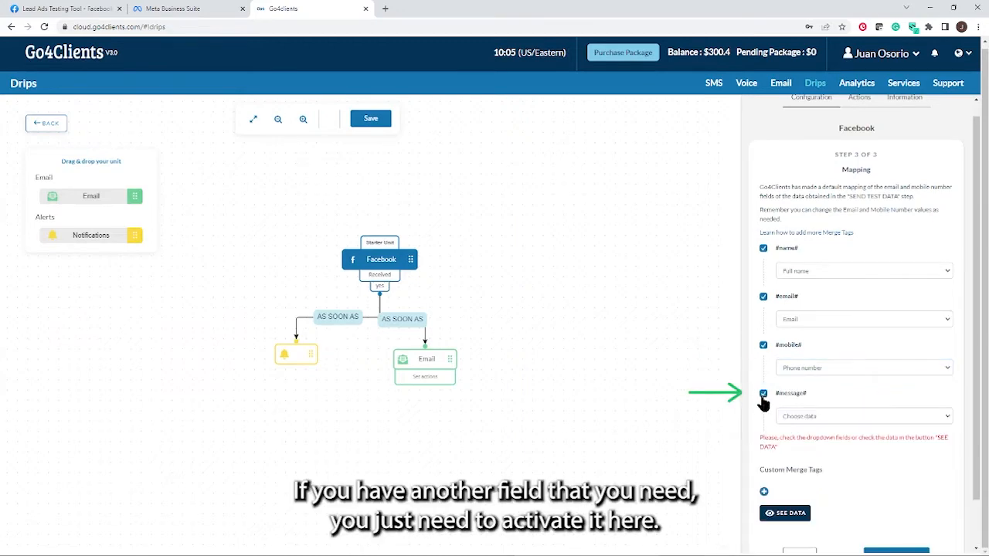
click(946, 419)
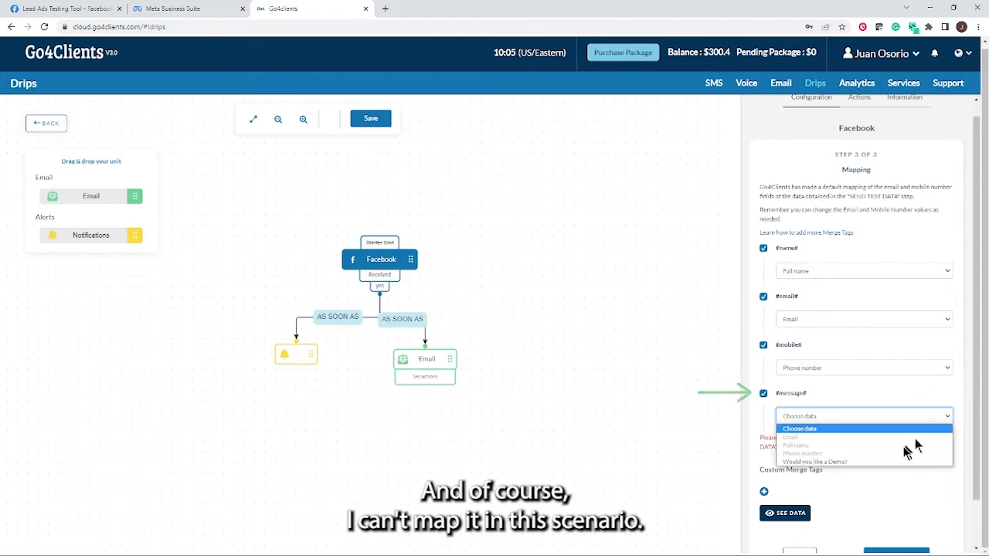
click(862, 462)
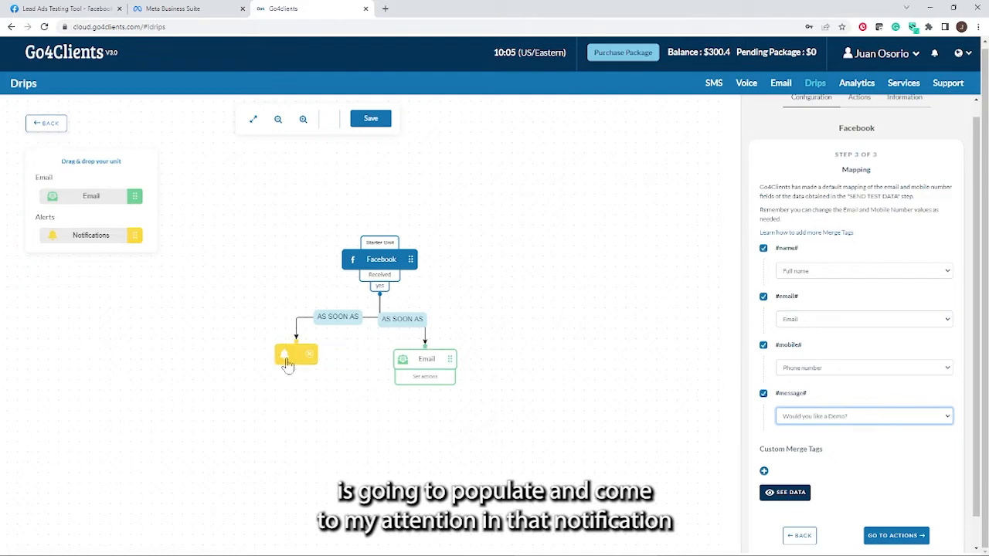
Step: Review the additional merge tags on offer and check the form data behind the email, name, phone and demo question fields
click(763, 472)
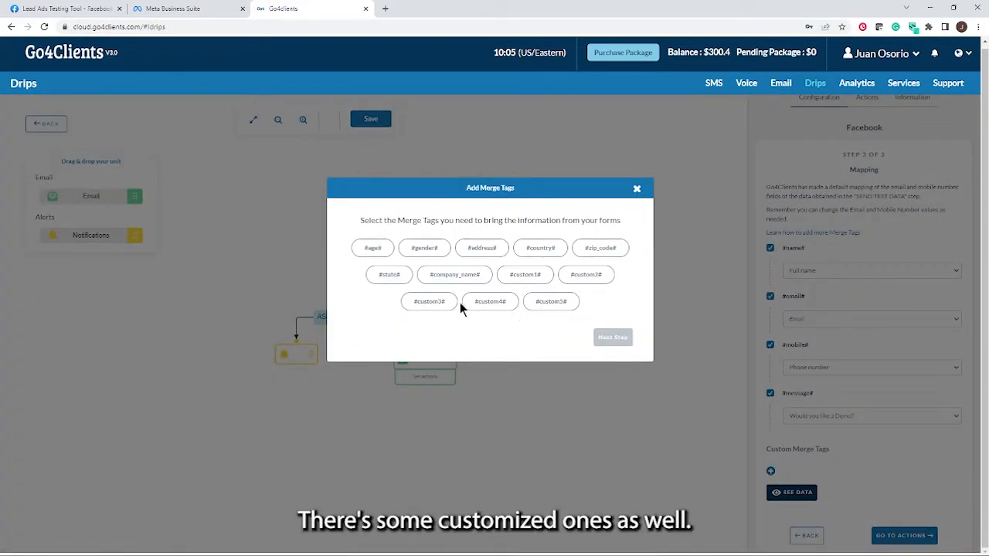
click(638, 189)
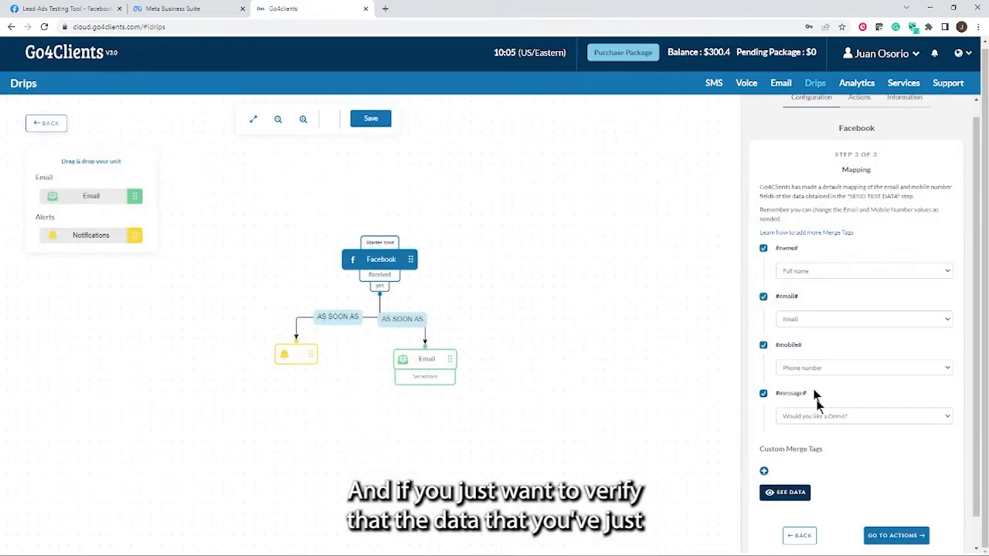
scroll(868, 441, down, 1)
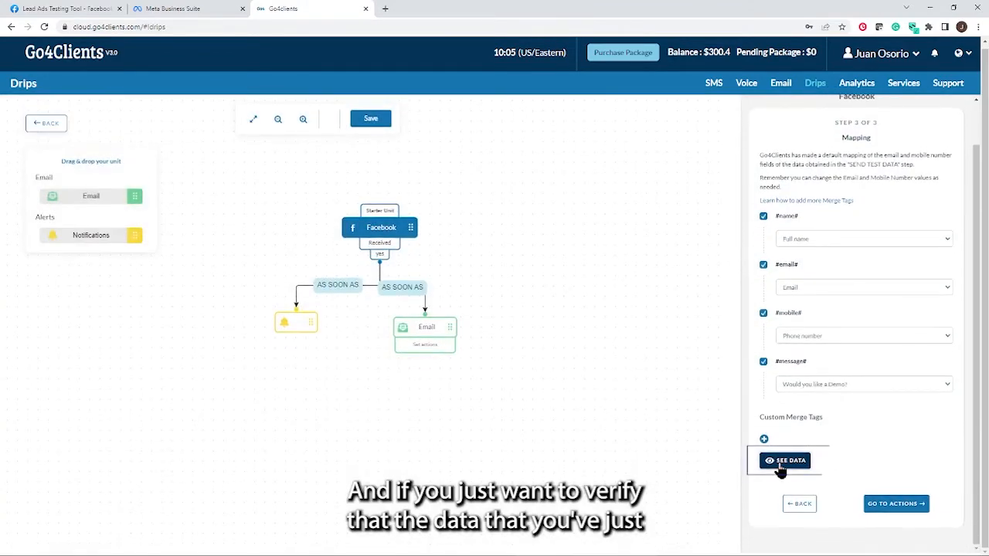
click(779, 463)
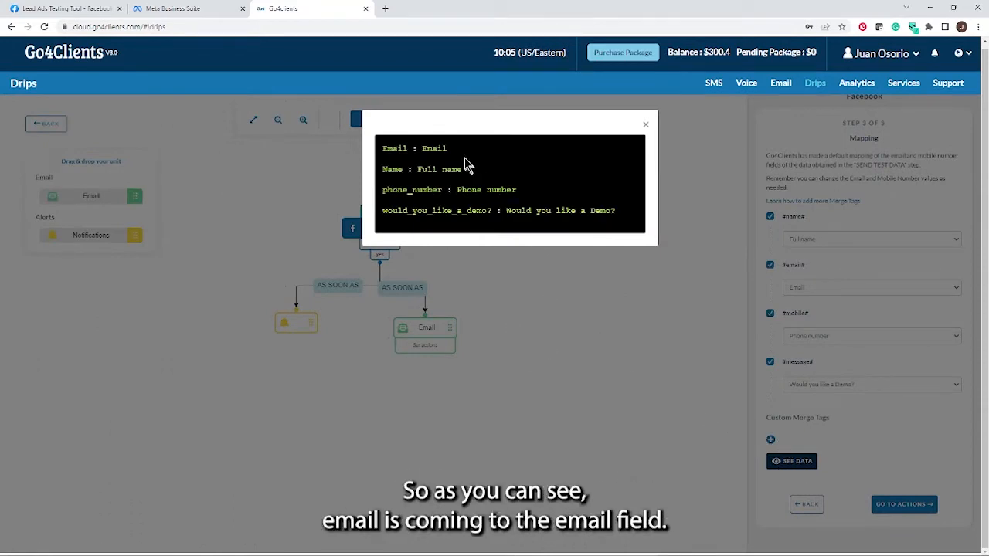
drag(466, 169, 382, 169)
drag(446, 148, 388, 161)
drag(466, 169, 388, 164)
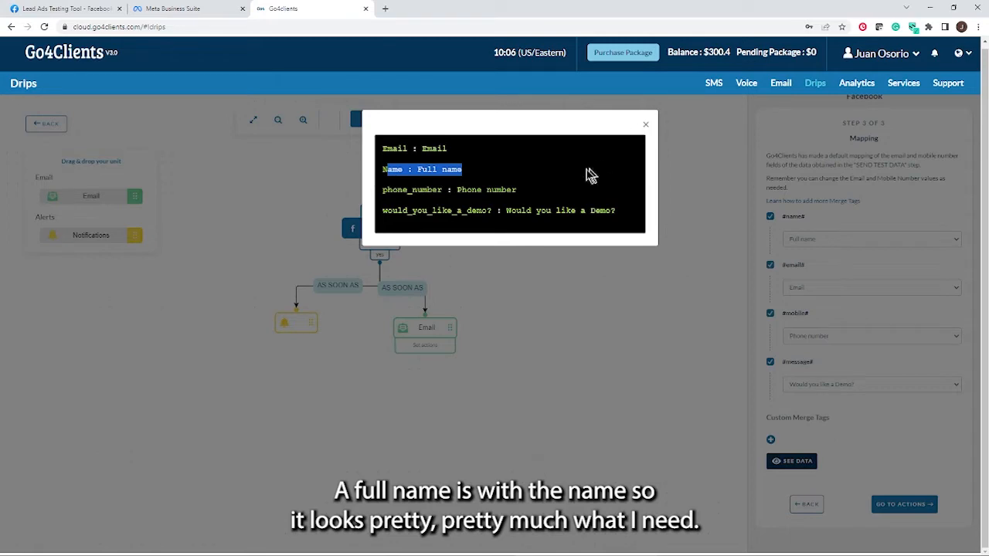
click(645, 124)
Step: Continue to the Facebook unit's actions, keep its delay time at "As soon as", and proceed to the next drip unit
click(893, 505)
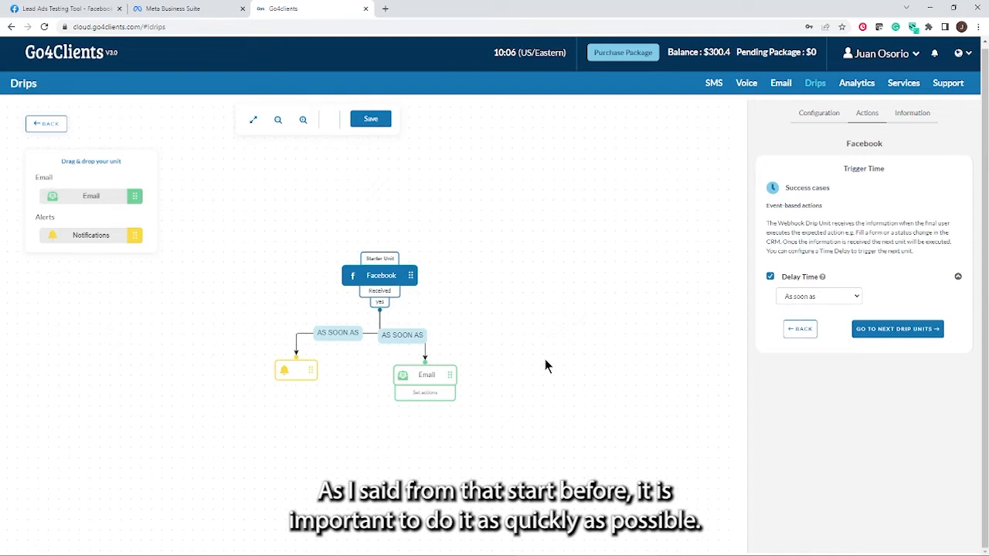
click(855, 298)
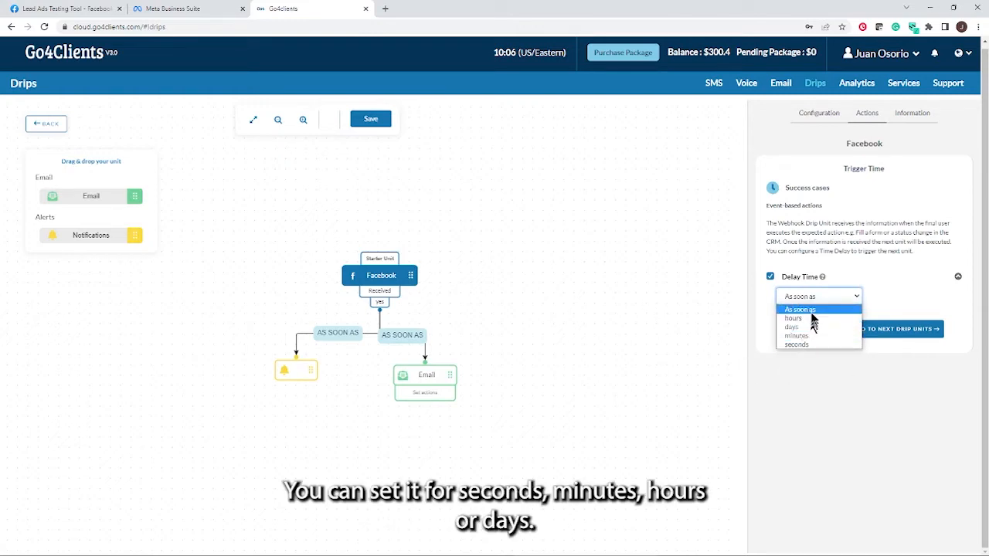
click(896, 295)
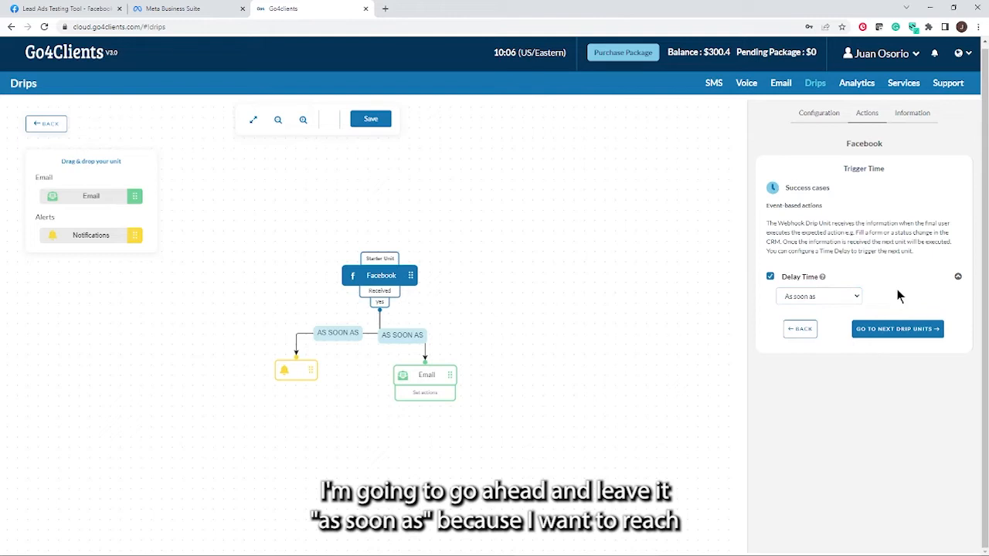
click(906, 334)
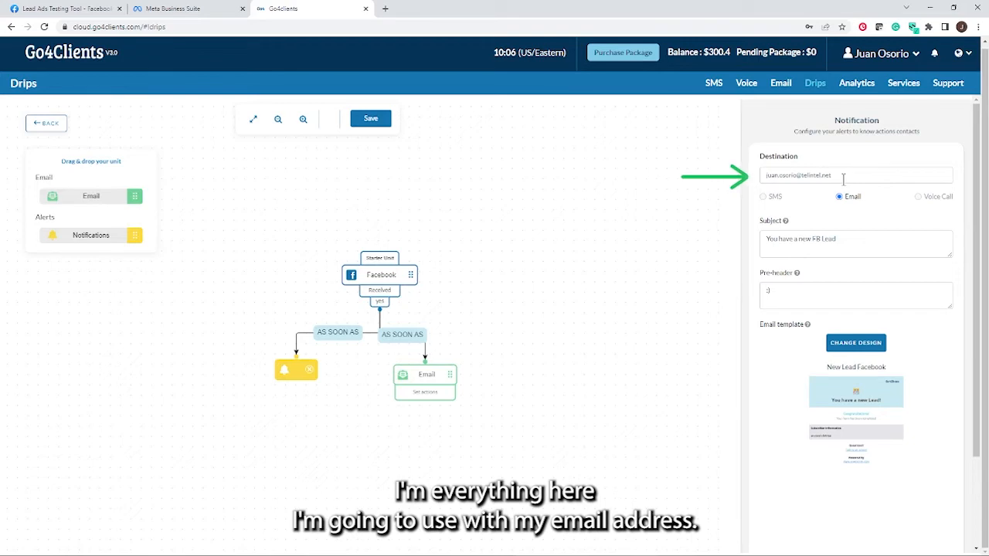
Step: Review the notification's destination address and browse the available email template designs, returning without changing the design
drag(842, 178, 757, 183)
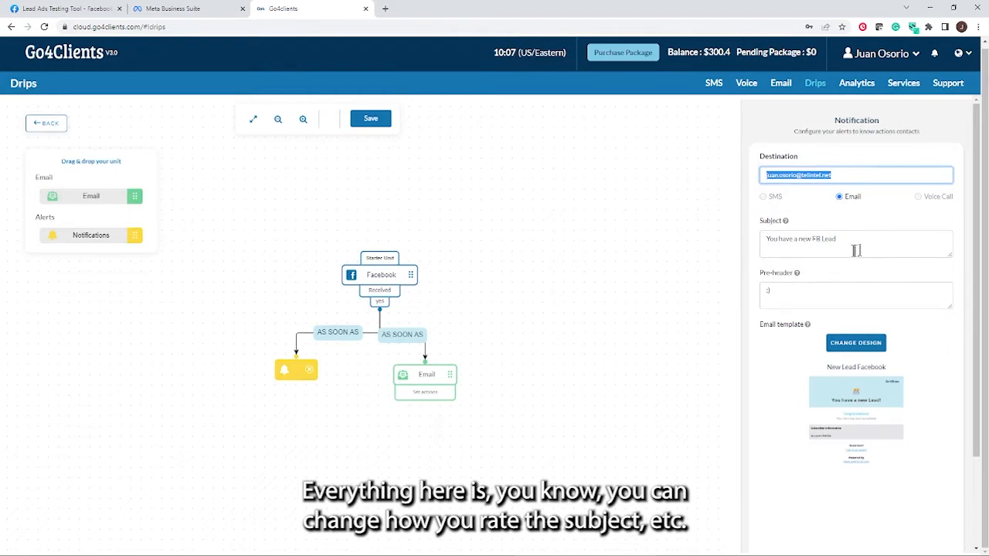
click(854, 346)
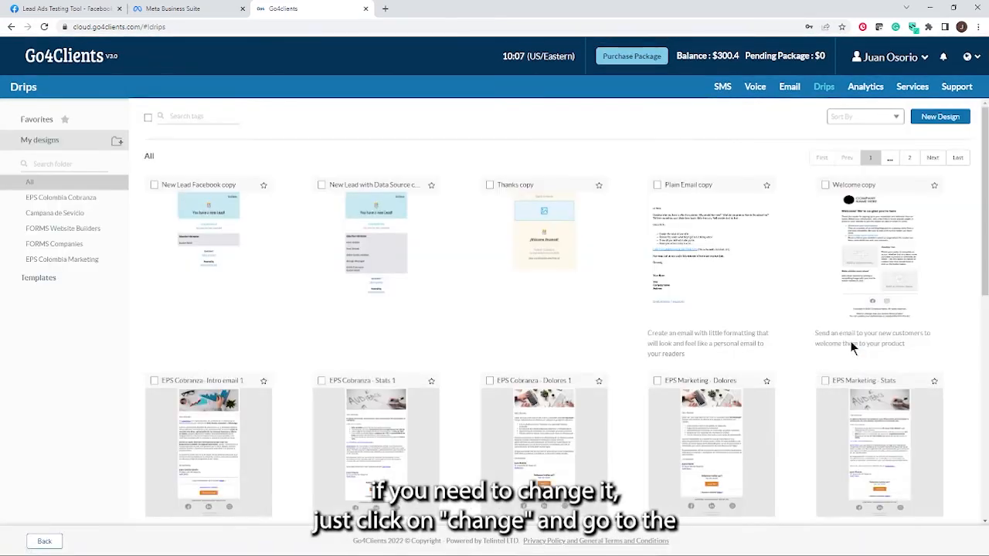
click(42, 278)
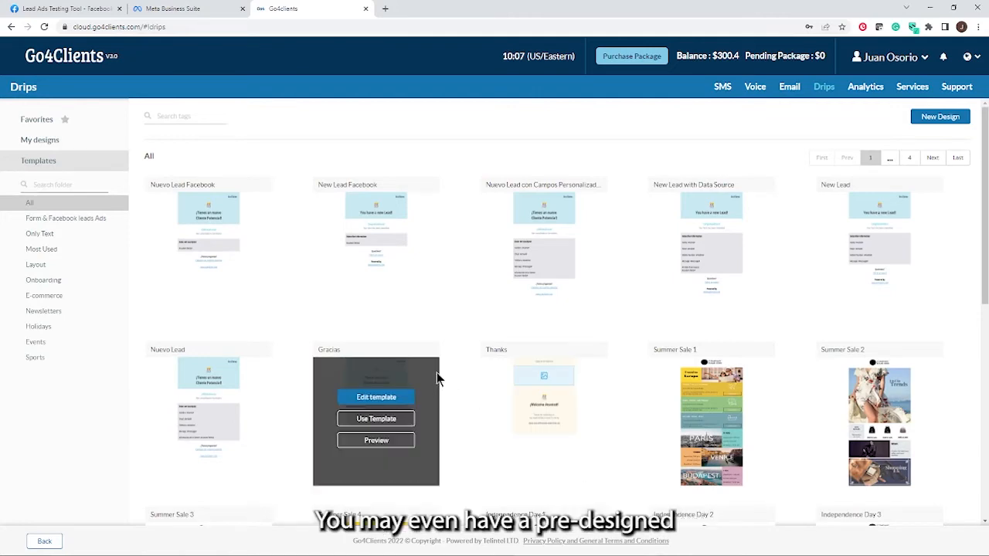
scroll(466, 363, down, 2)
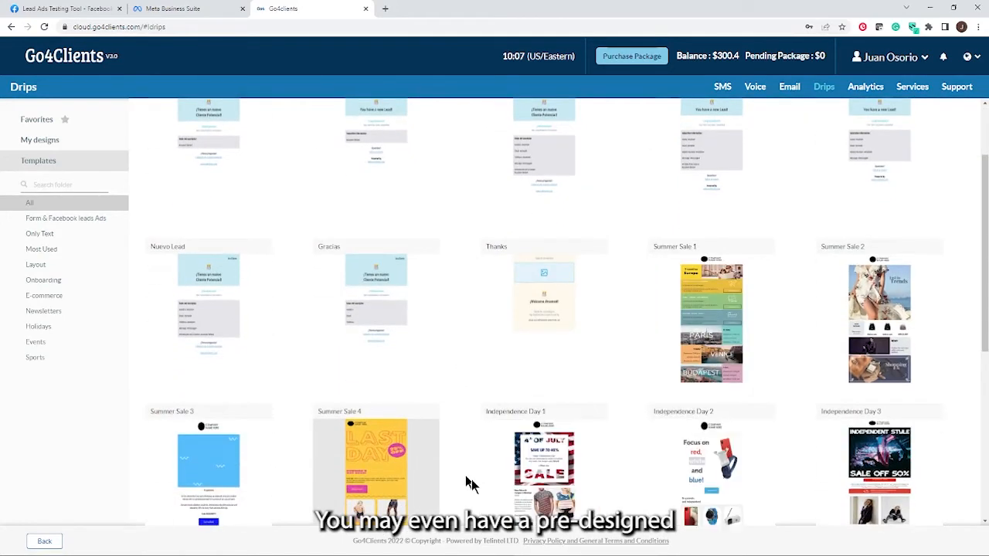
scroll(463, 464, down, 1)
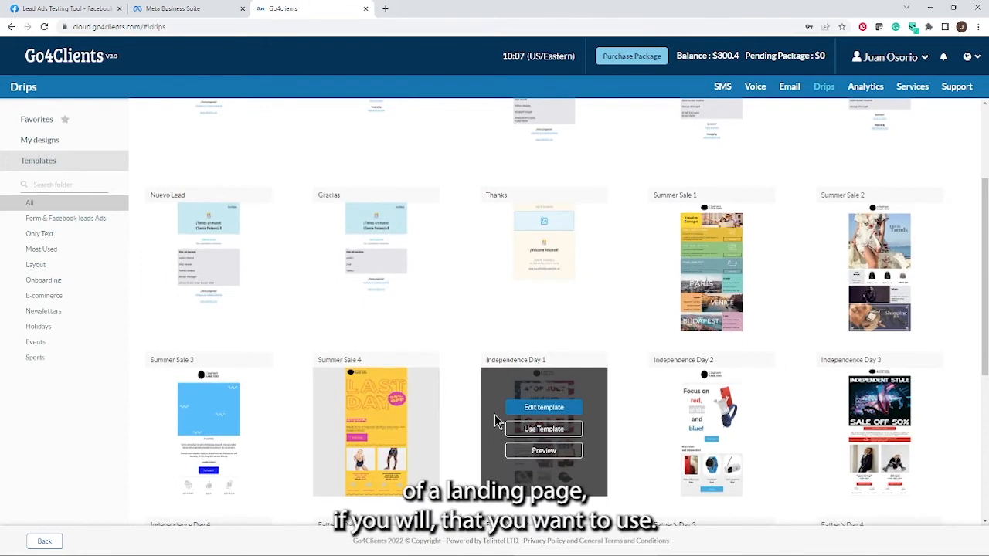
click(46, 542)
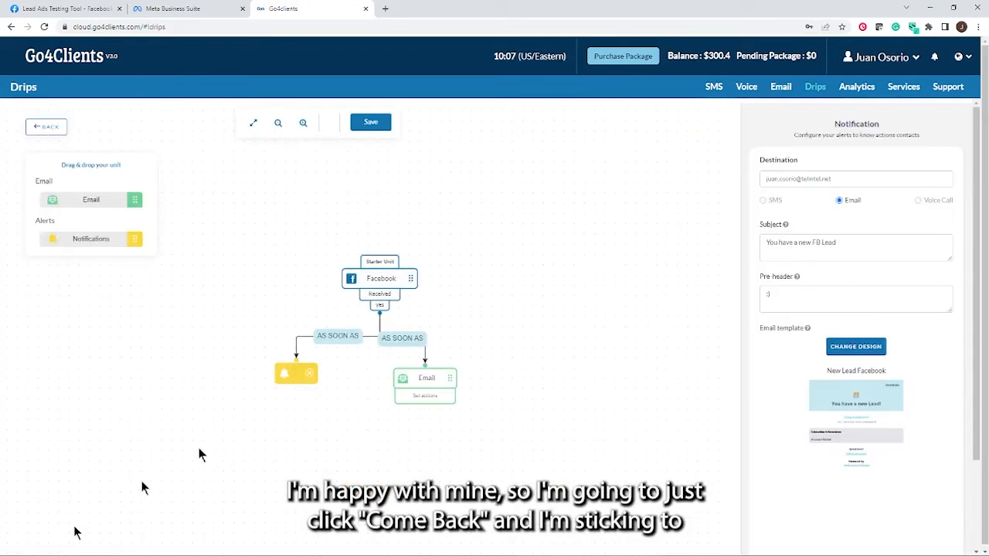
Step: Move on to the Email unit and review its configuration, checking the unit name and the #name# merge tag in the subject
scroll(904, 392, down, 3)
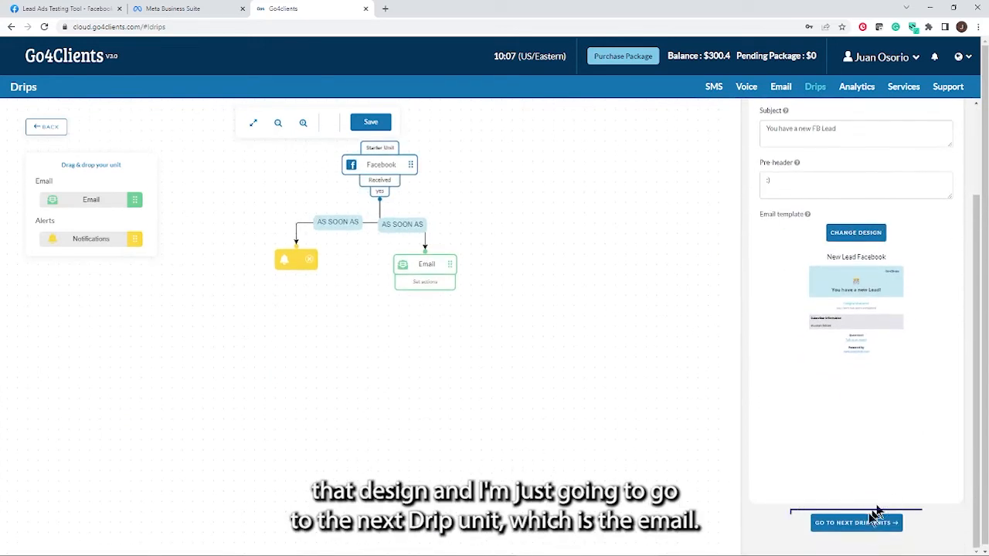
click(857, 528)
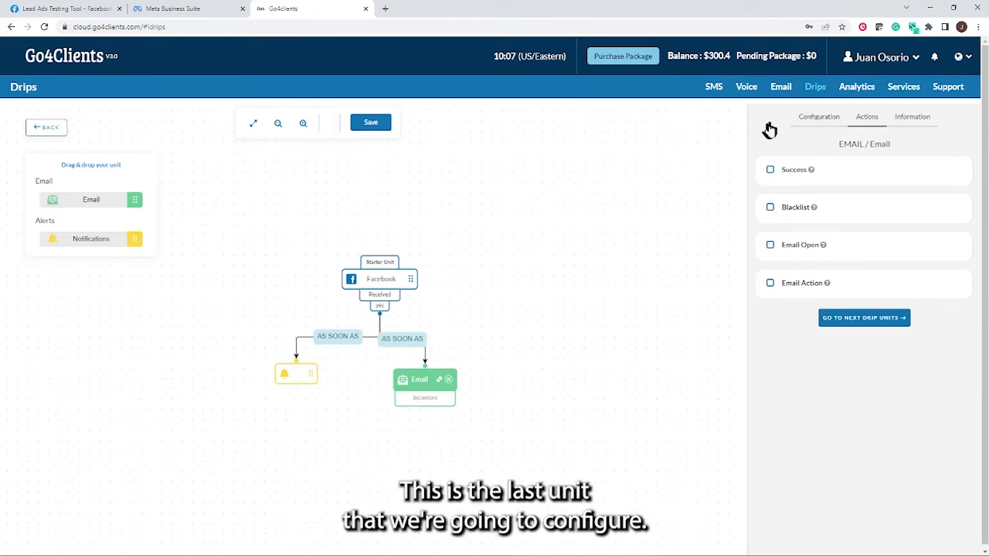
click(813, 122)
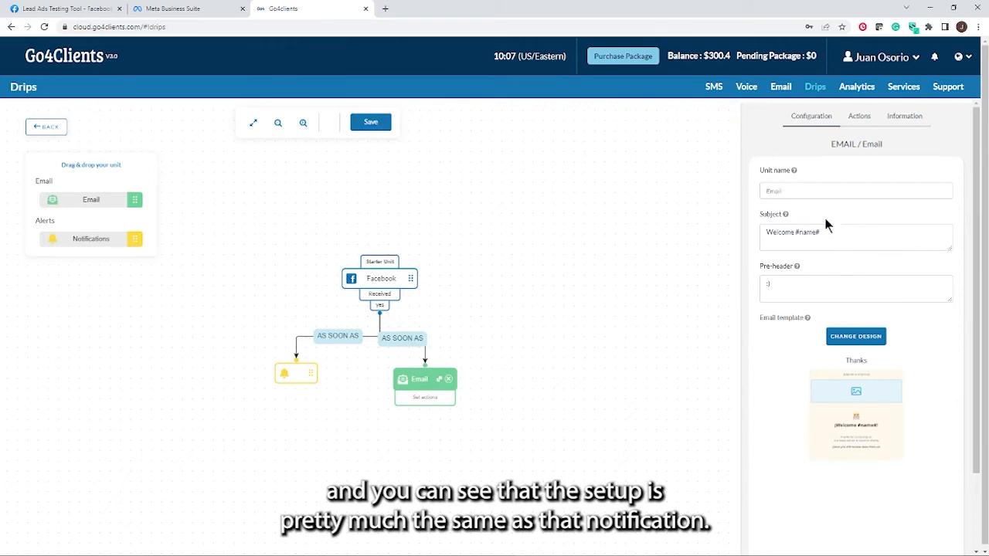
drag(797, 191, 753, 191)
click(846, 237)
click(846, 236)
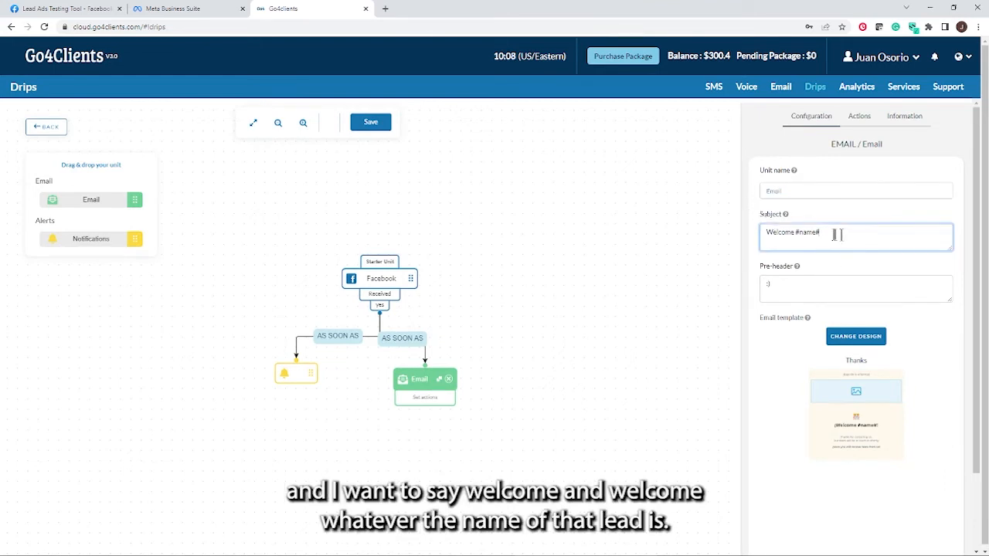
drag(837, 235, 798, 232)
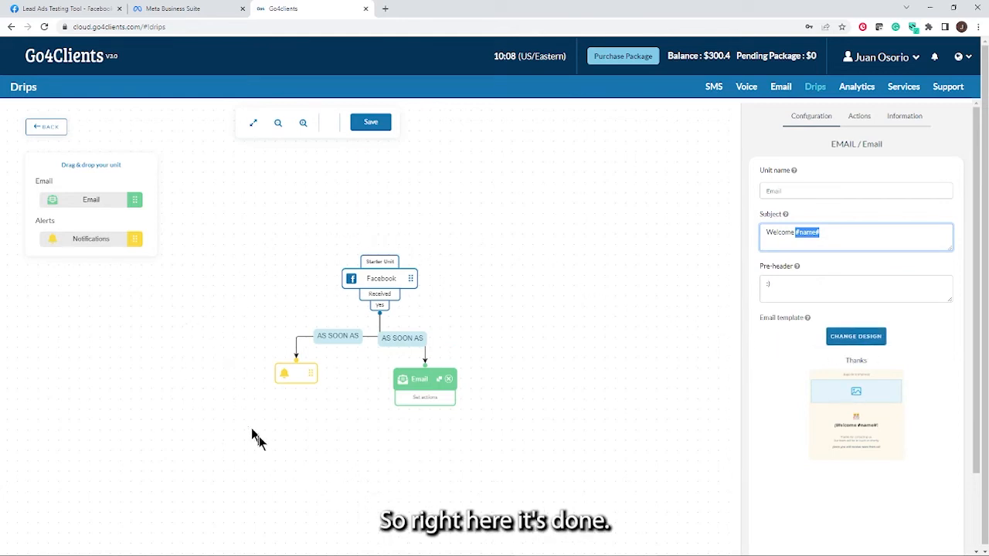
Step: Save and activate the drip under the name "FB Demo"
click(371, 124)
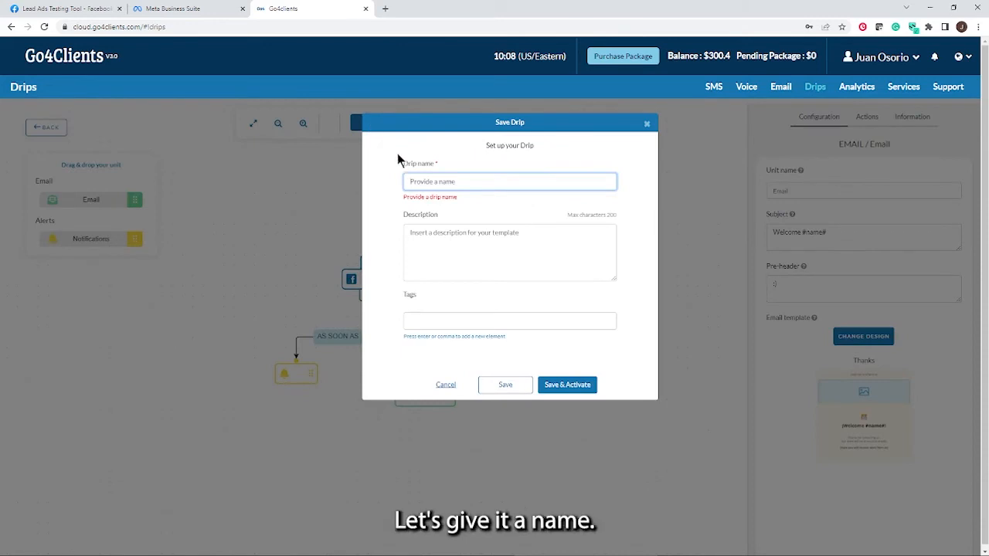
text(FB Demo)
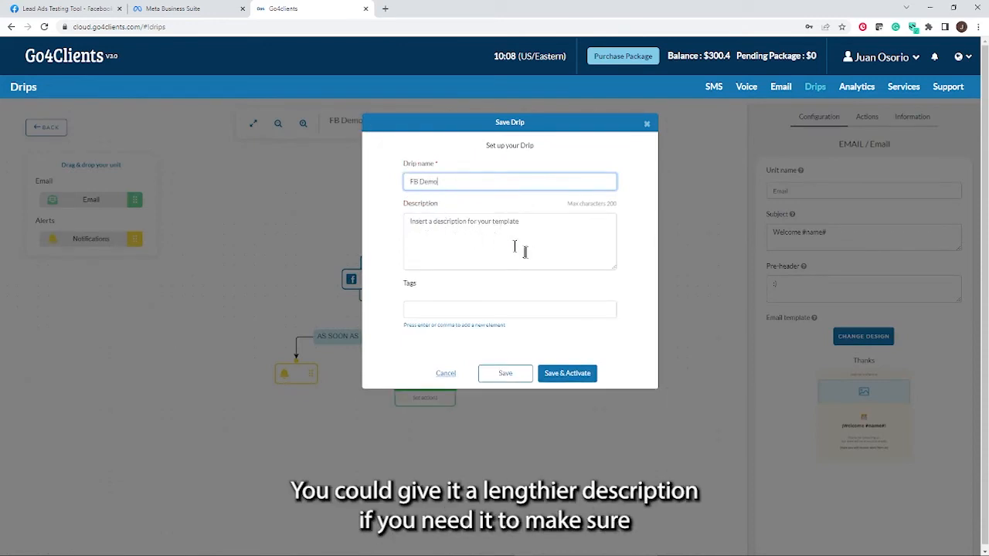
click(590, 373)
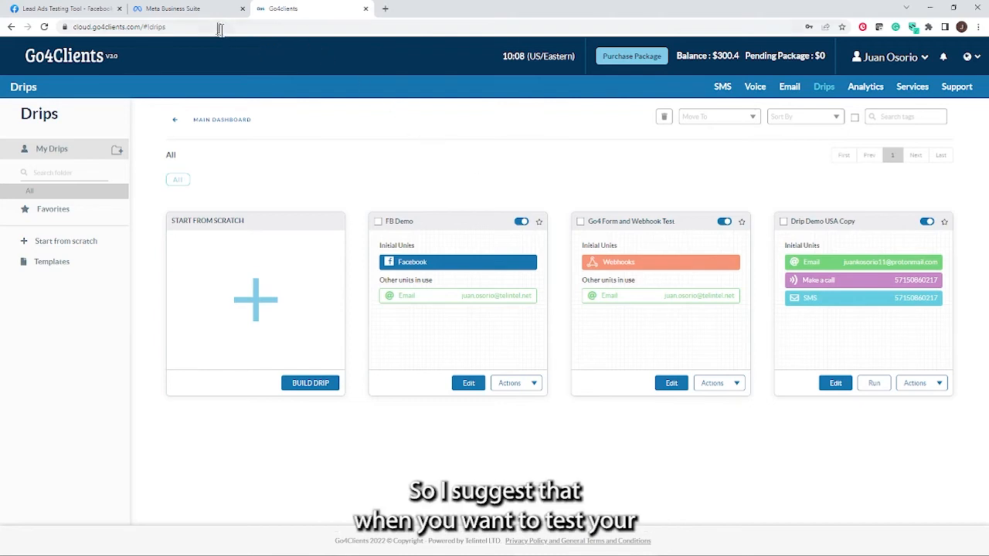
Step: Switch to Meta's Lead Ads Testing Tool and open the preview of the "Go4 Demo With Webhook from FB" form
click(89, 11)
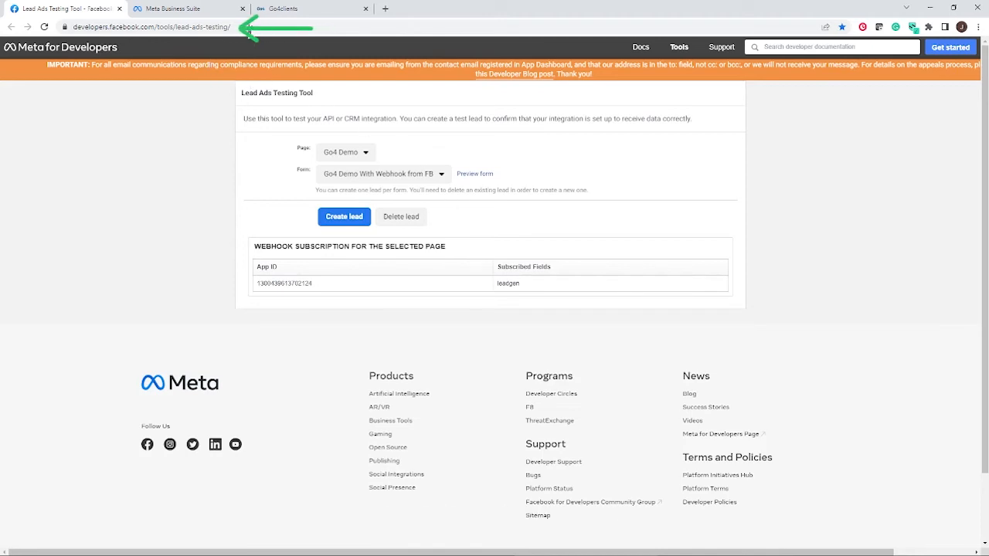
click(78, 26)
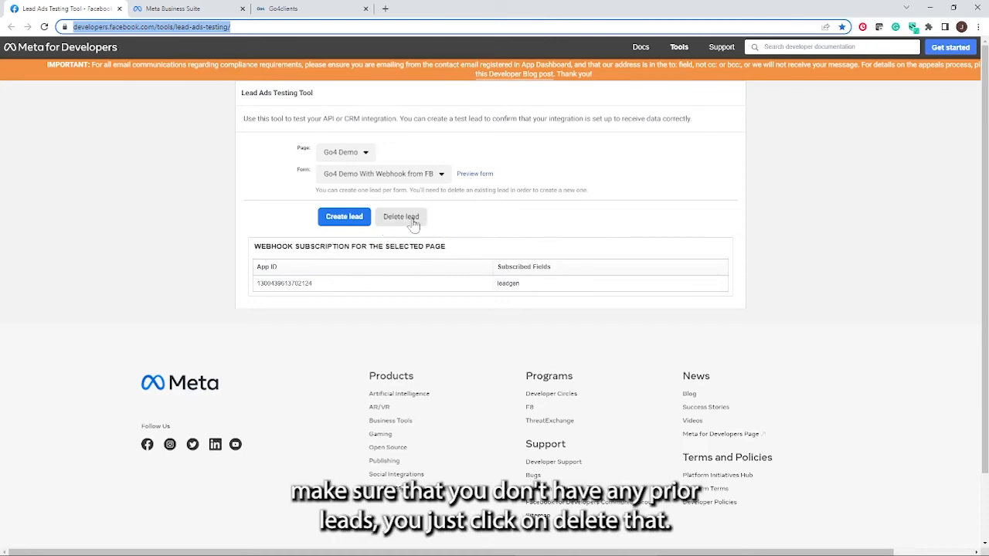
click(471, 175)
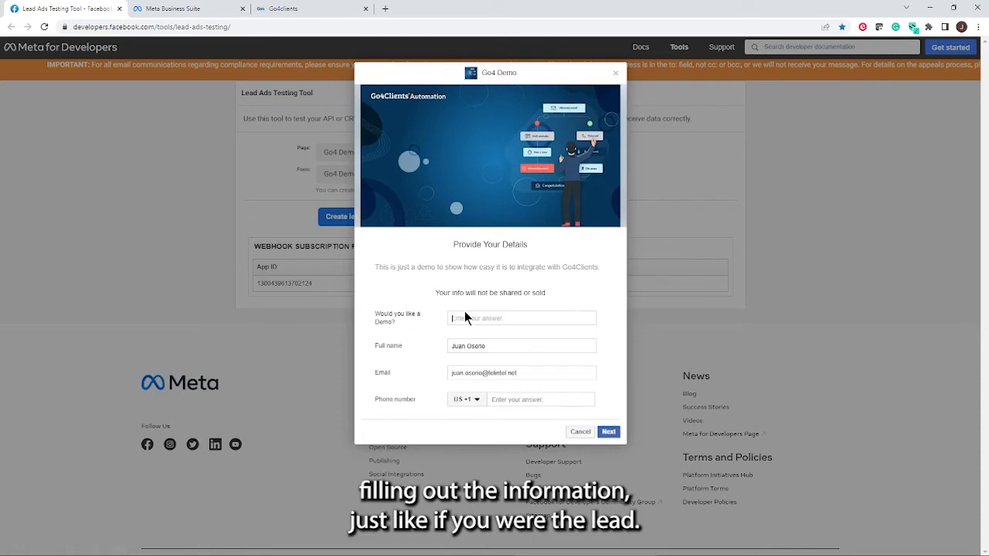
Step: Answer the demo question with "Yes I need a demo" and fill in the lead's US phone number
text(Yes I need)
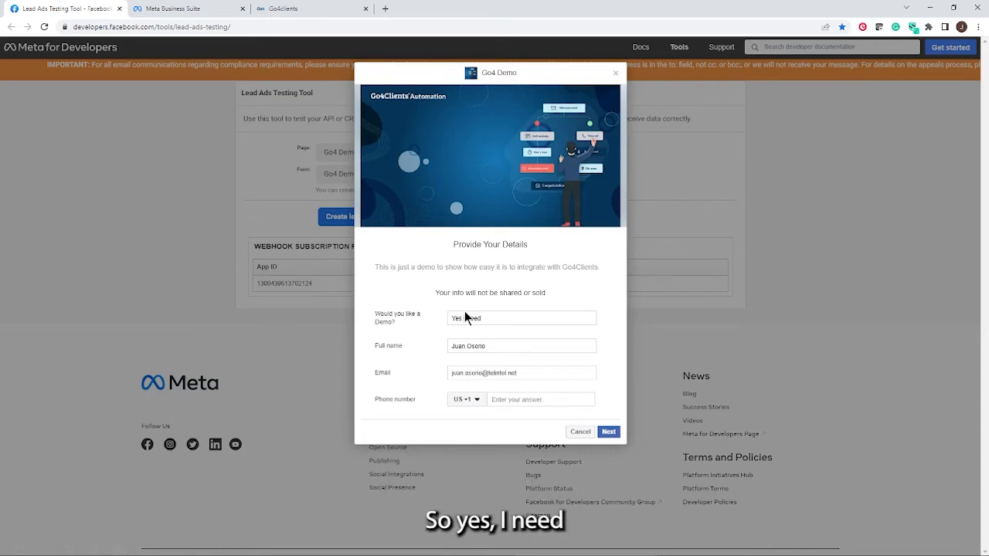
text( a demo)
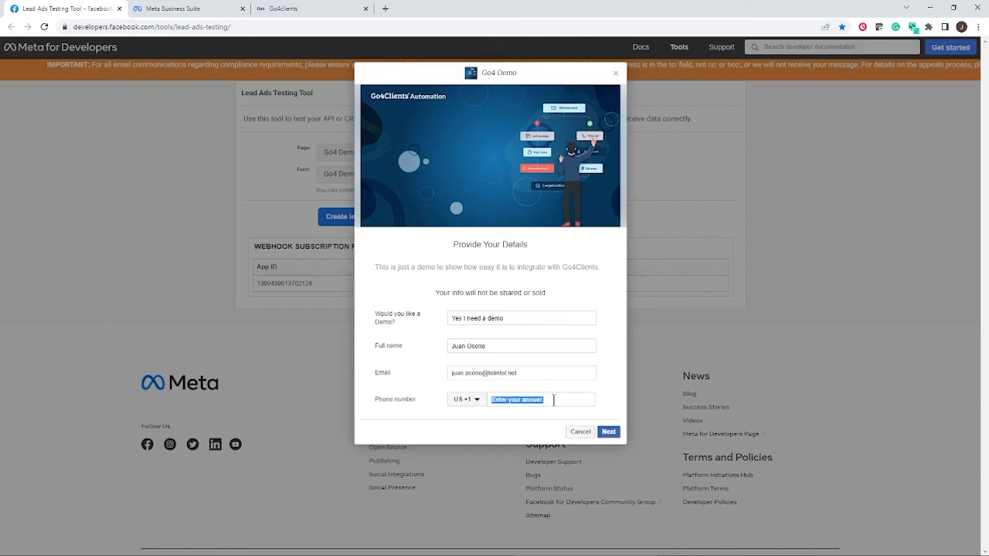
click(441, 430)
click(546, 401)
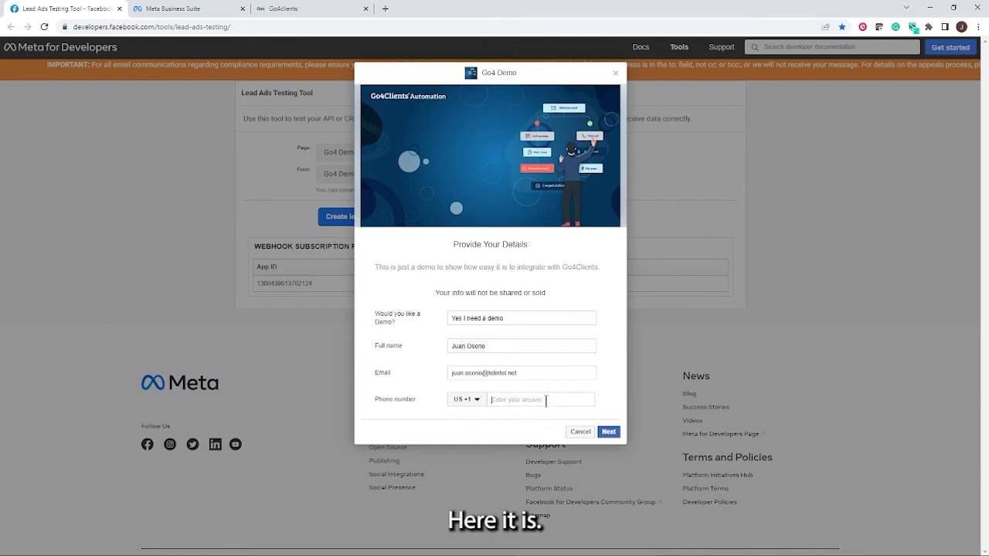
text(954)
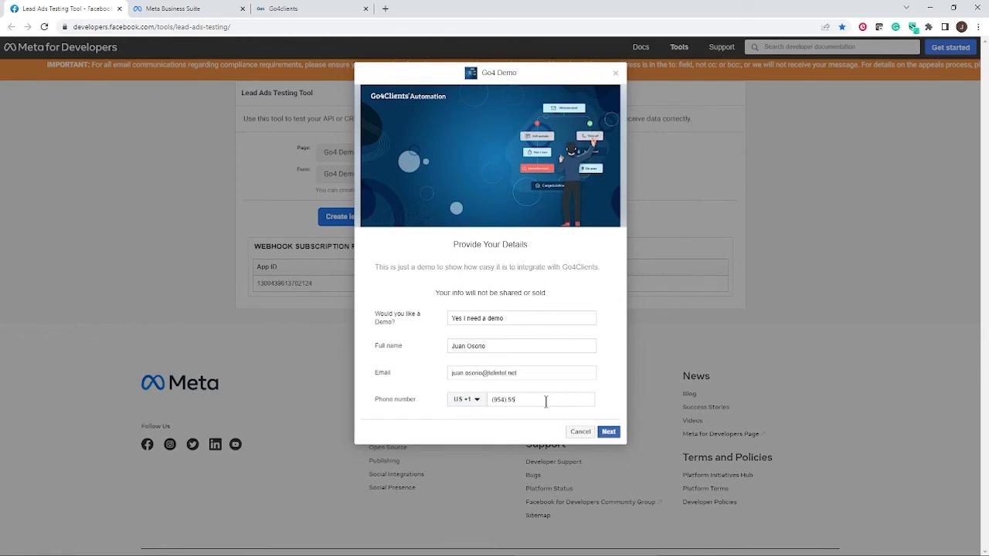
text(55555555)
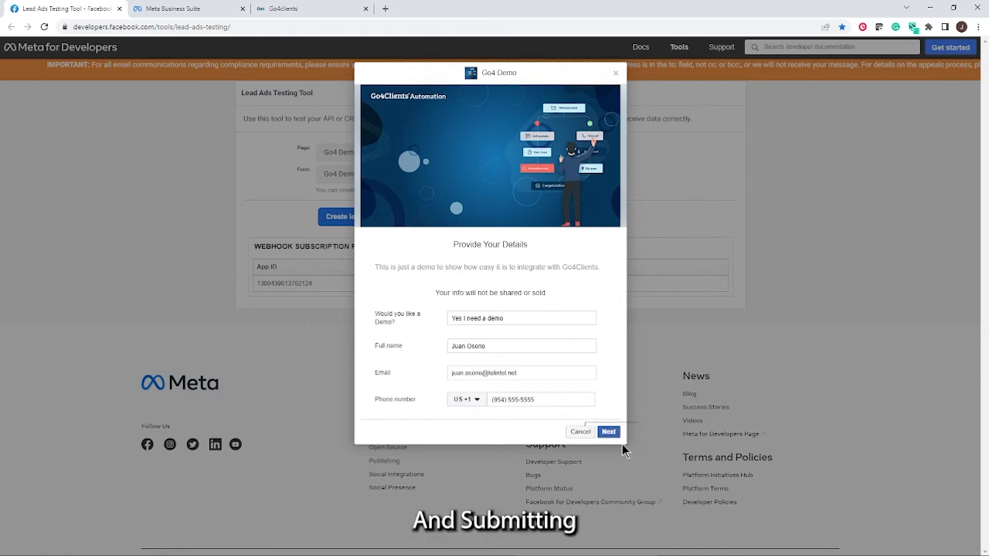
Step: Submit the completed test lead form and continue from its thank-you page to the Go4Clients website
click(609, 432)
click(606, 313)
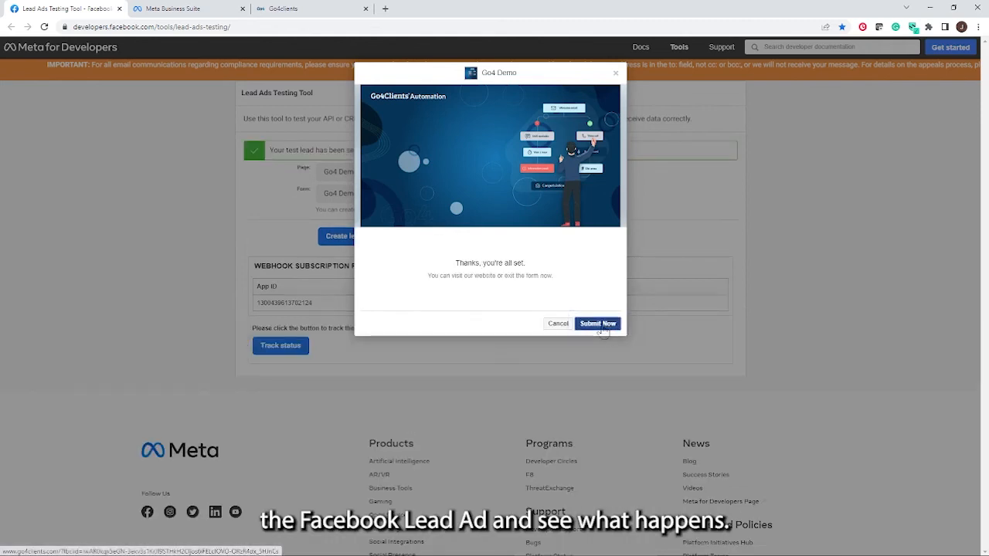
click(603, 323)
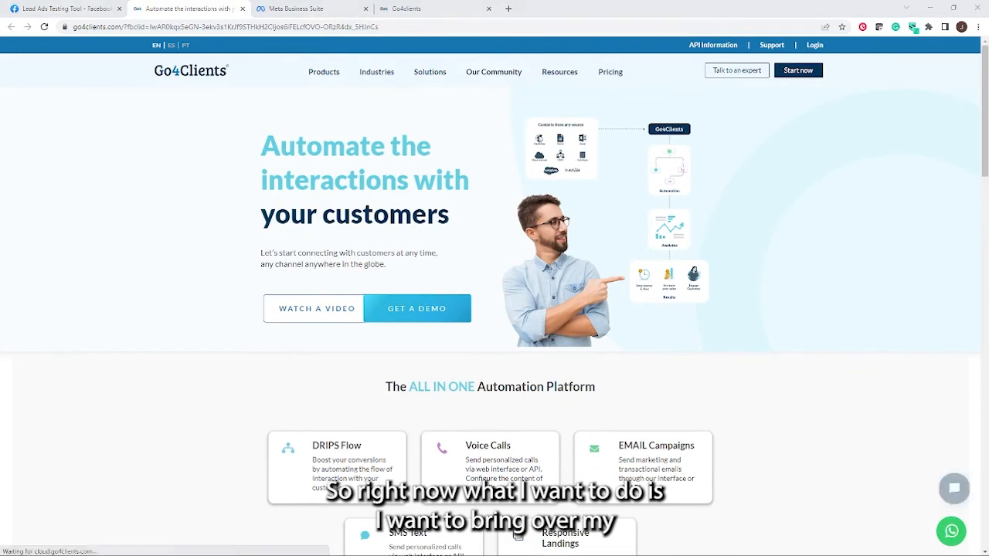
Step: Bring the Outlook window into view and examine the welcome email, checking the personalized greeting in its body
drag(0, 167, 529, 29)
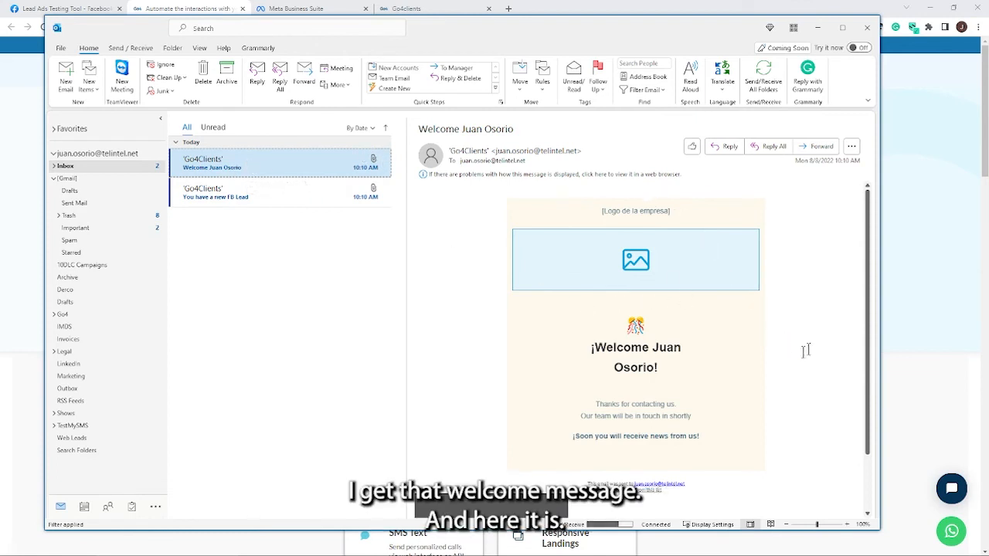
scroll(841, 340, down, 2)
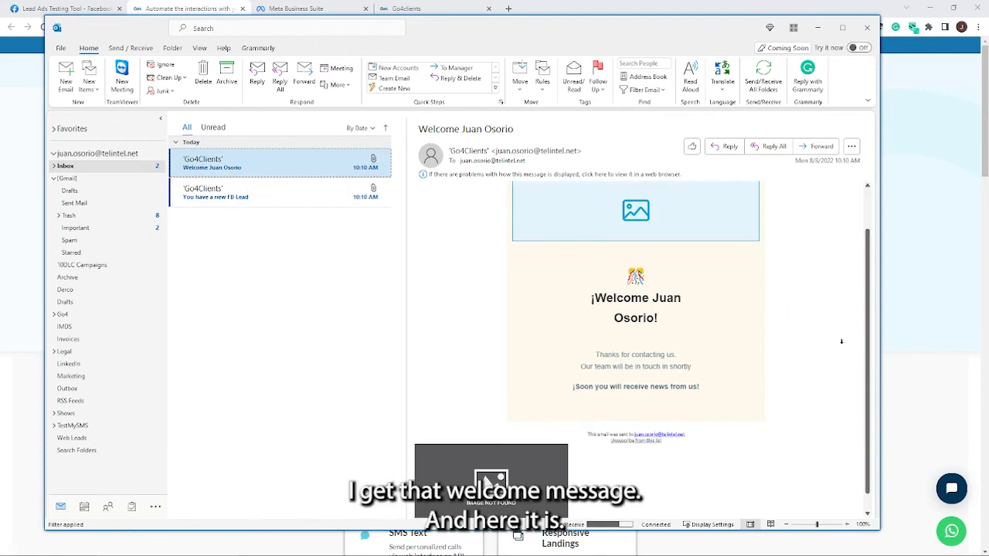
triple_click(642, 309)
mouse_move(645, 309)
mouse_down()
mouse_move(667, 299)
mouse_move(641, 297)
mouse_up()
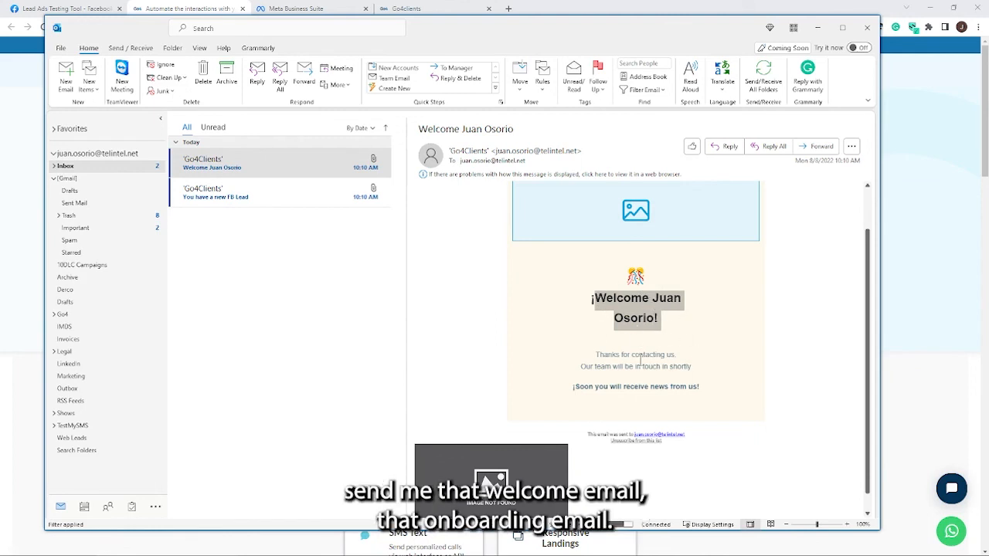
scroll(830, 358, up, 1)
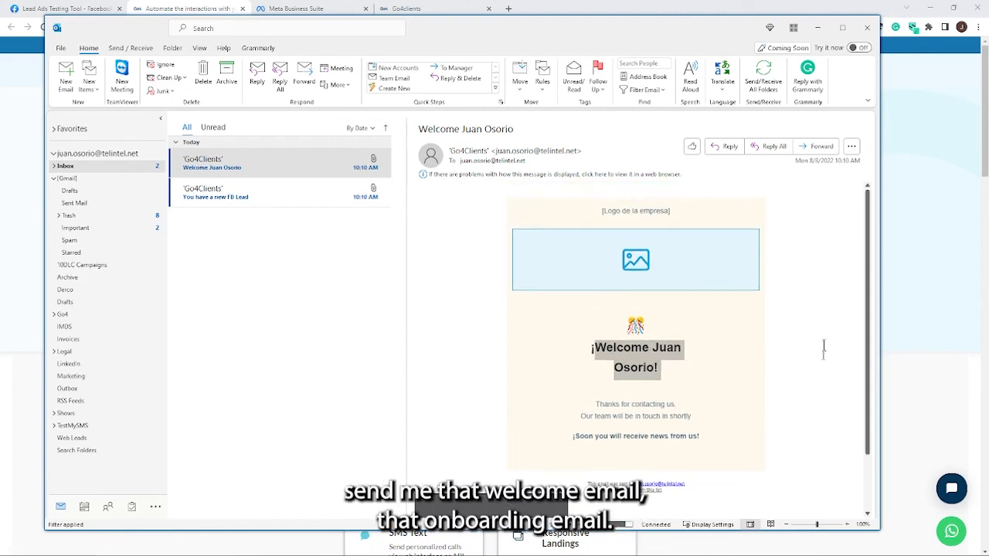
Step: Open the "You have a new FB Lead" notification and check the lead's name, phone number, demo answer and email
click(316, 201)
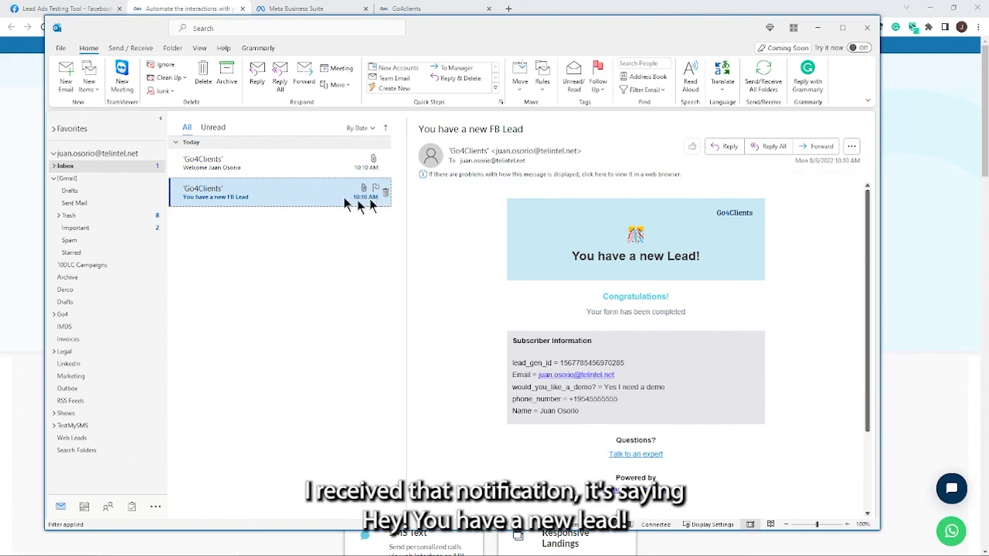
scroll(747, 371, down, 2)
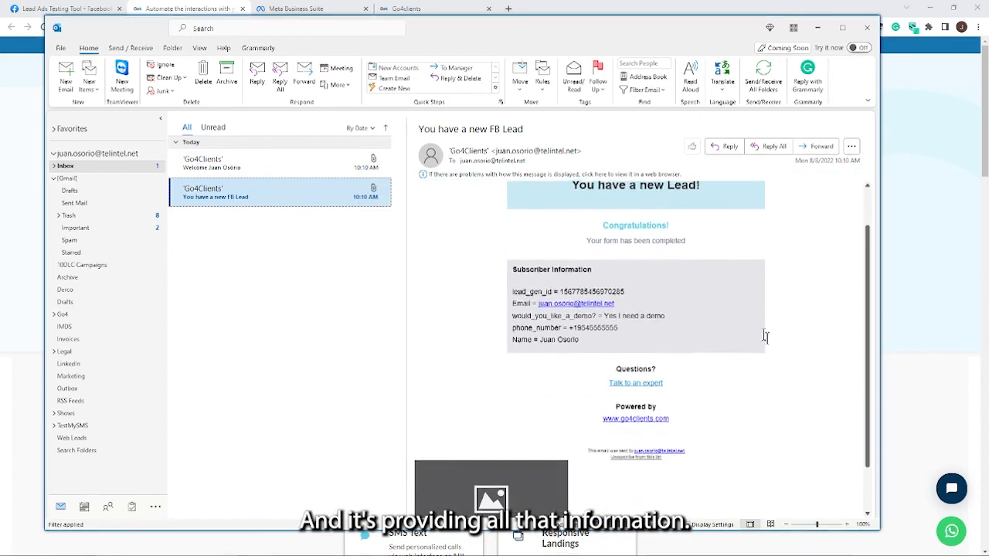
drag(606, 341, 512, 342)
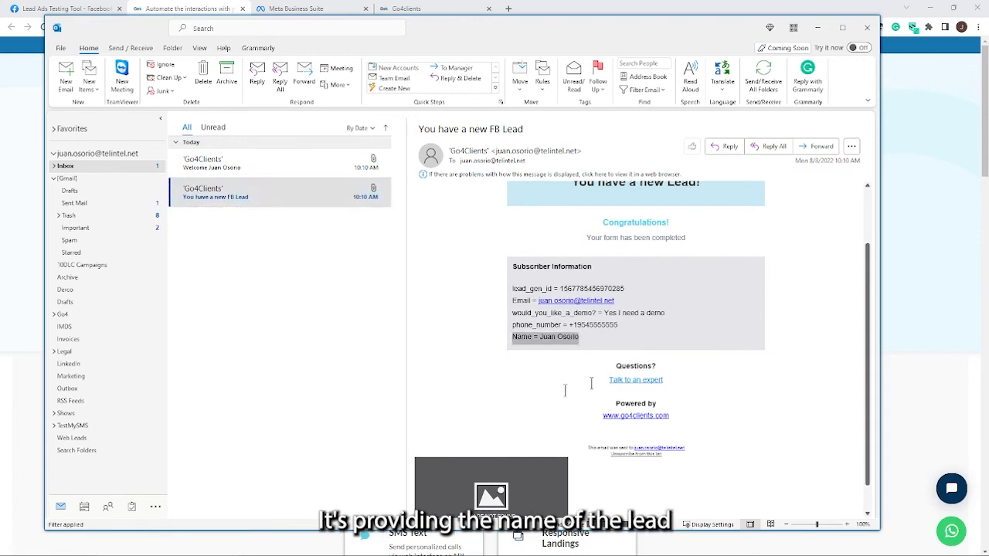
drag(618, 325, 580, 326)
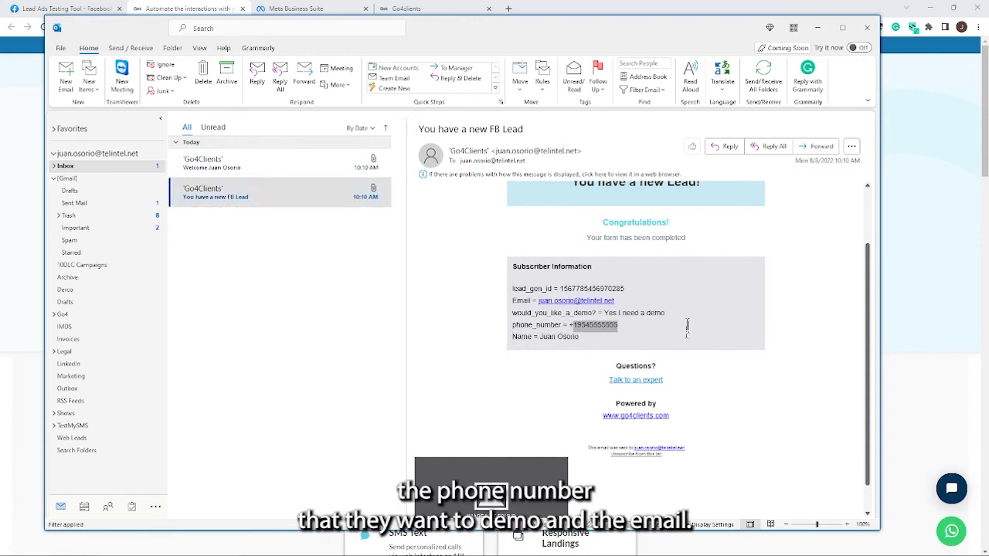
drag(666, 313, 536, 307)
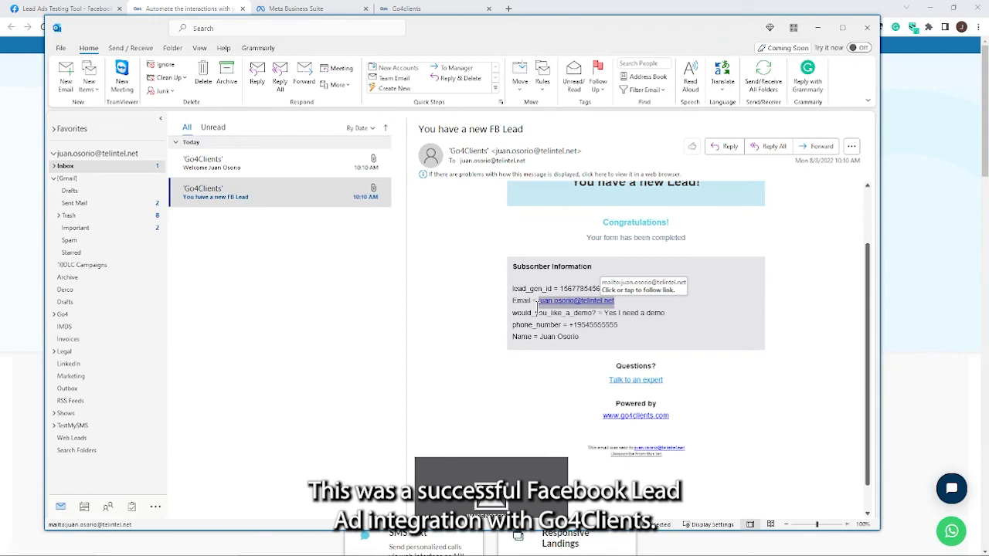
Step: Move Outlook out of the way and return to the Go4Clients drips overview to view the "FB Demo" drip
drag(606, 37, 0, 65)
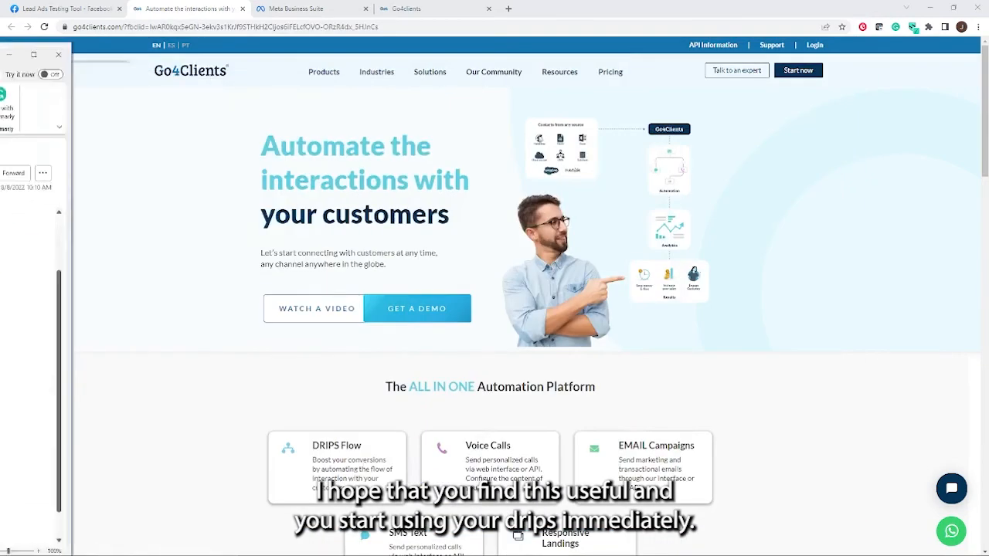
click(393, 10)
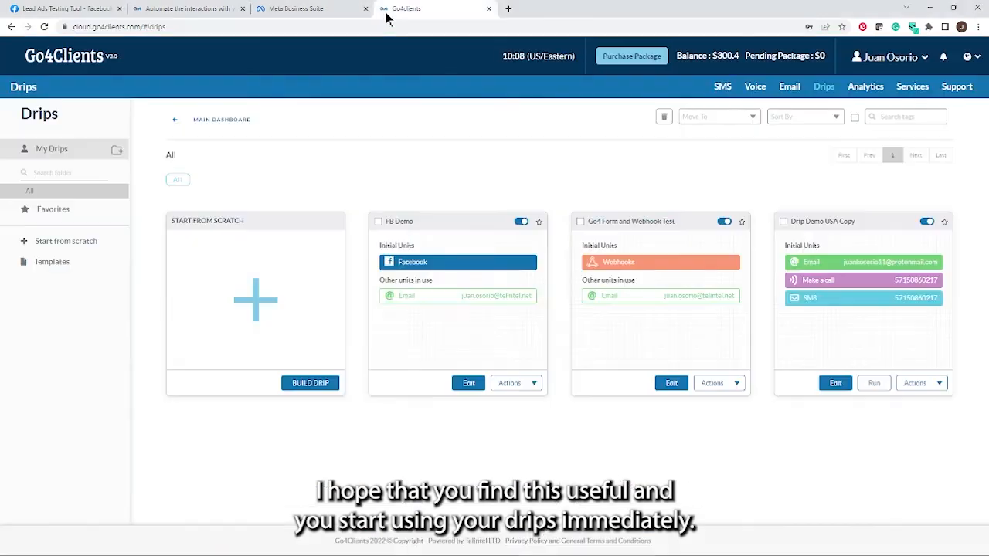
mouse_move(519, 272)
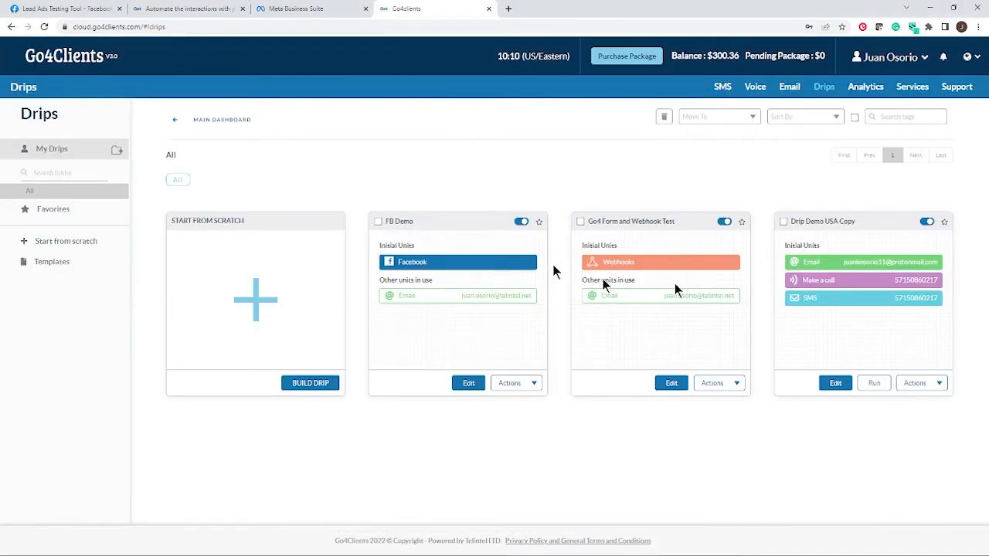